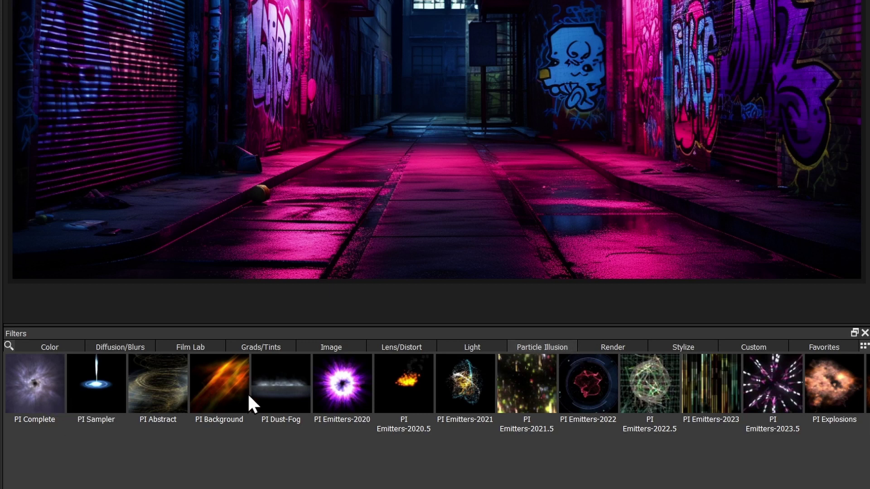
# Try the PI Fire and PI Explosions particle filters on the alley image
pyautogui.hscroll(12, 435, 394)
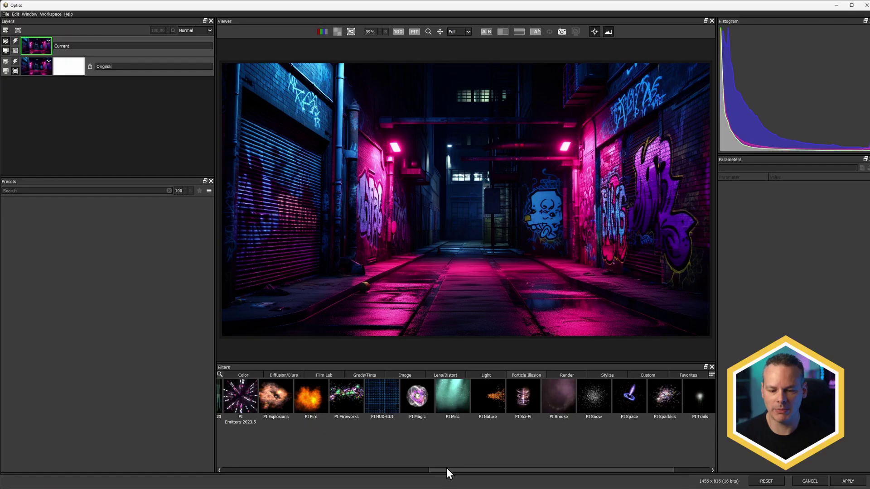
pyautogui.moveTo(447, 469); pyautogui.dragTo(434, 469)
pyautogui.click(343, 400)
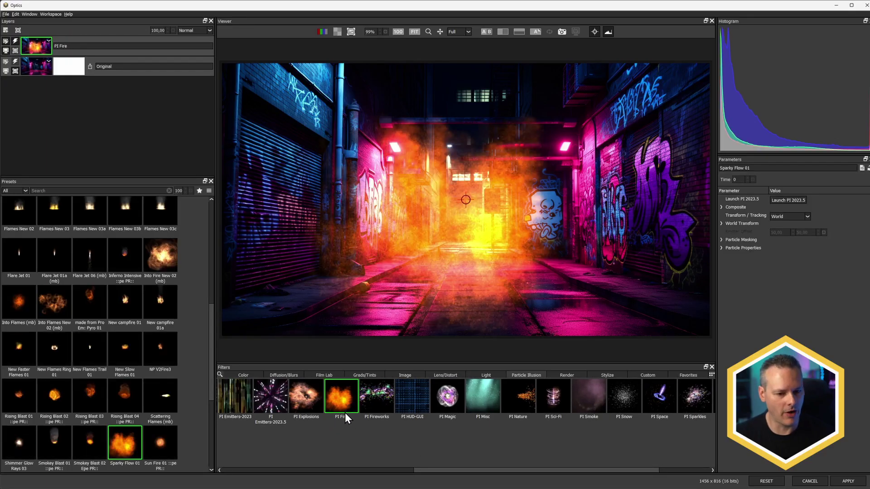
pyautogui.click(309, 401)
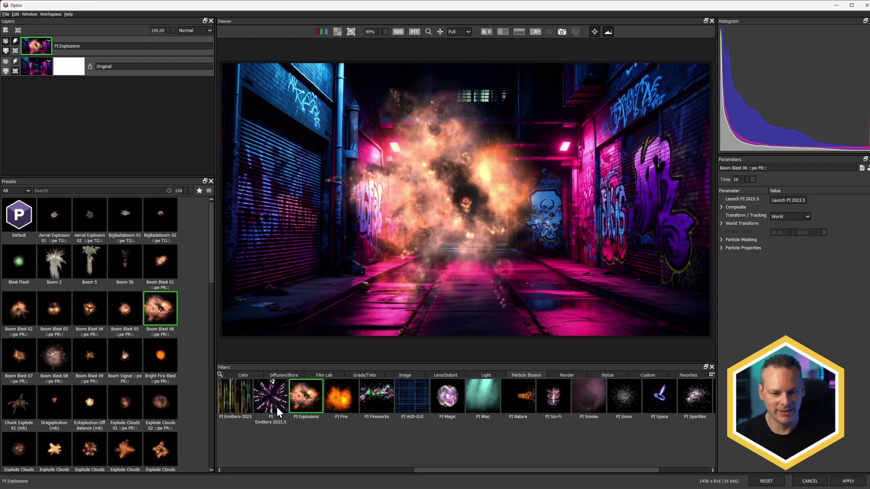
# Try the PI Dust-Fog filter with the Rolling Mist 02 and Seeds N Clouds presets
pyautogui.moveTo(419, 469); pyautogui.dragTo(236, 458)
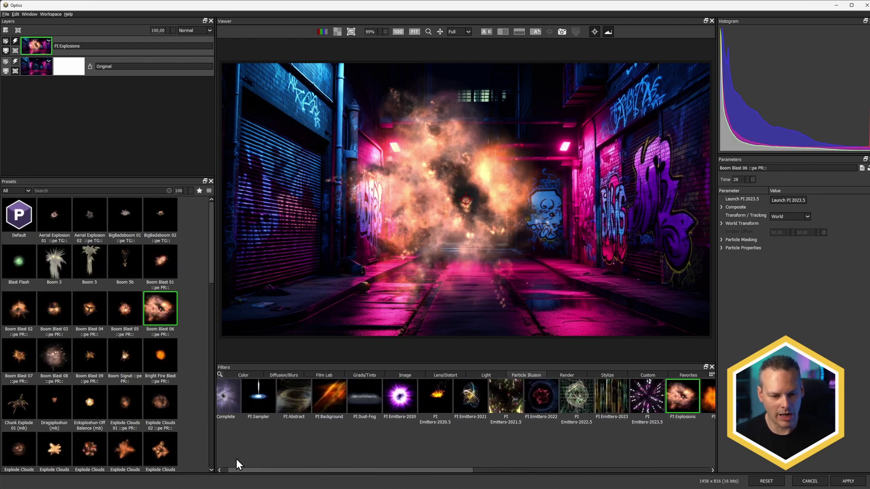
pyautogui.click(369, 401)
pyautogui.click(100, 301)
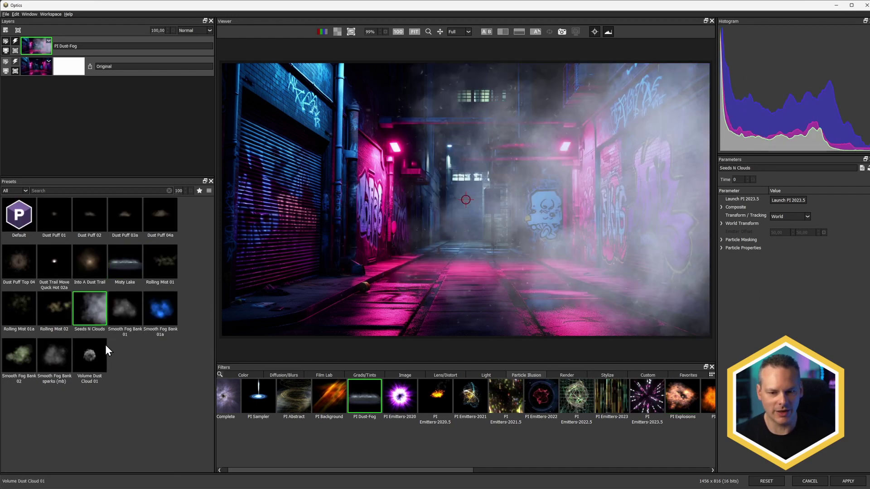
pyautogui.click(75, 352)
pyautogui.click(56, 323)
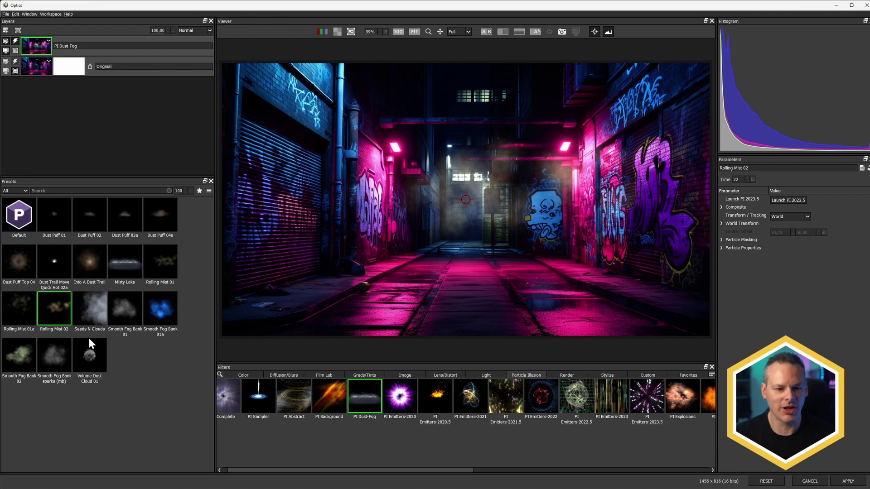
pyautogui.click(86, 308)
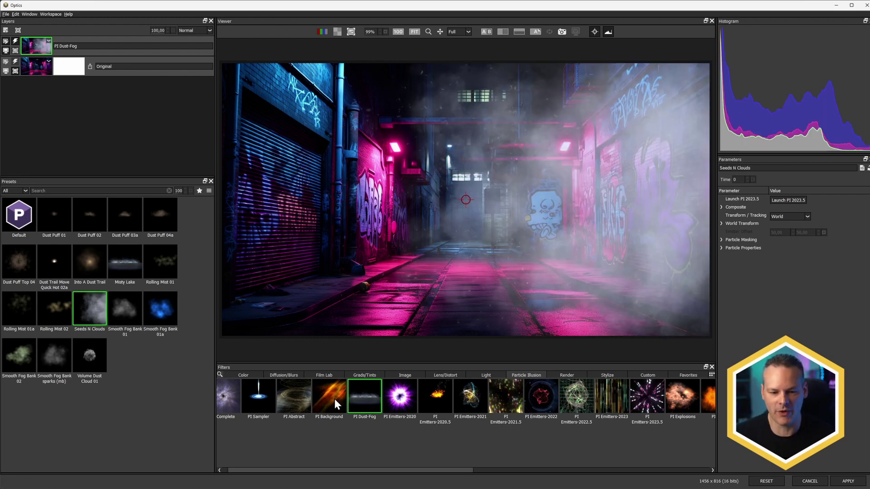
# Switch to the PI Complete filter and search the presets of all categories for "light"
pyautogui.moveTo(251, 468); pyautogui.dragTo(239, 471)
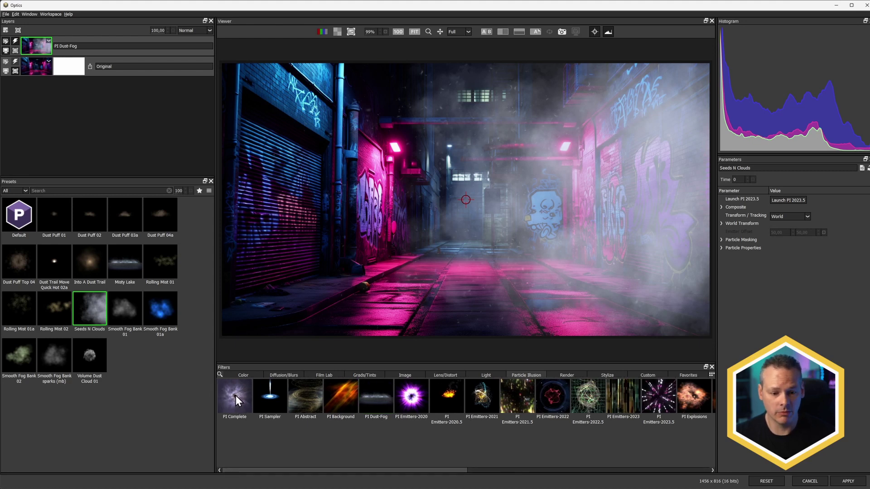
pyautogui.click(236, 396)
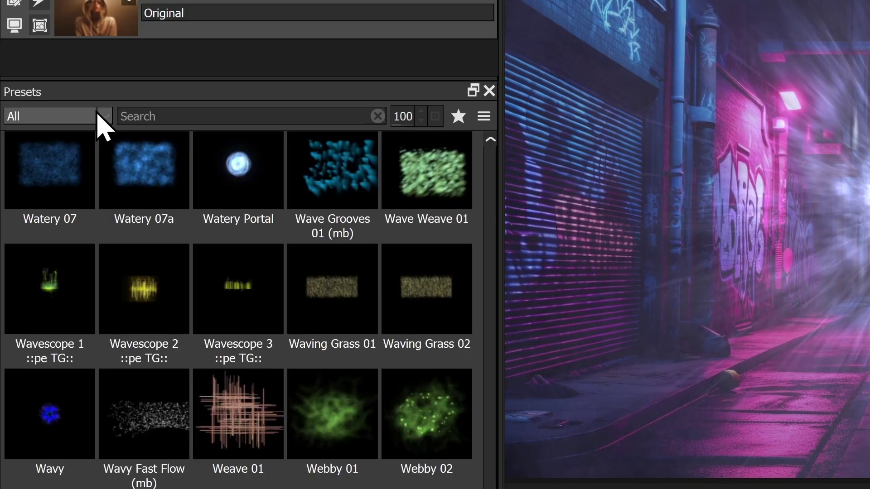
pyautogui.click(98, 116)
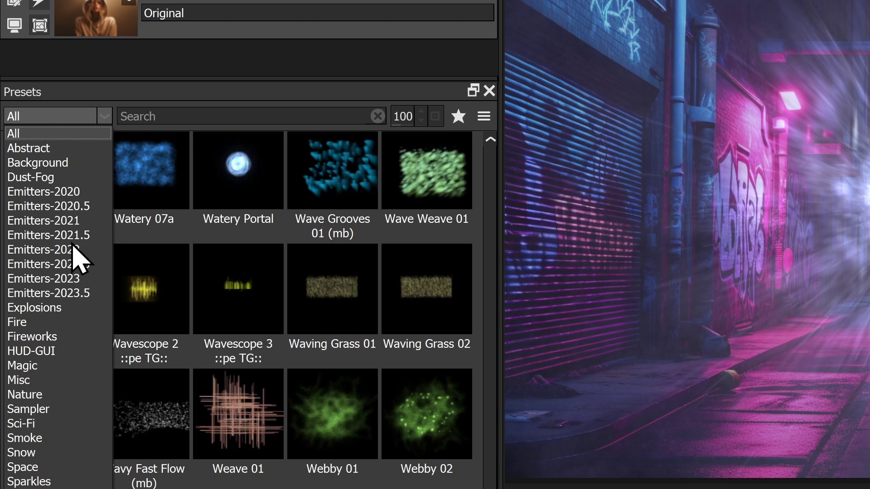
pyautogui.click(111, 131)
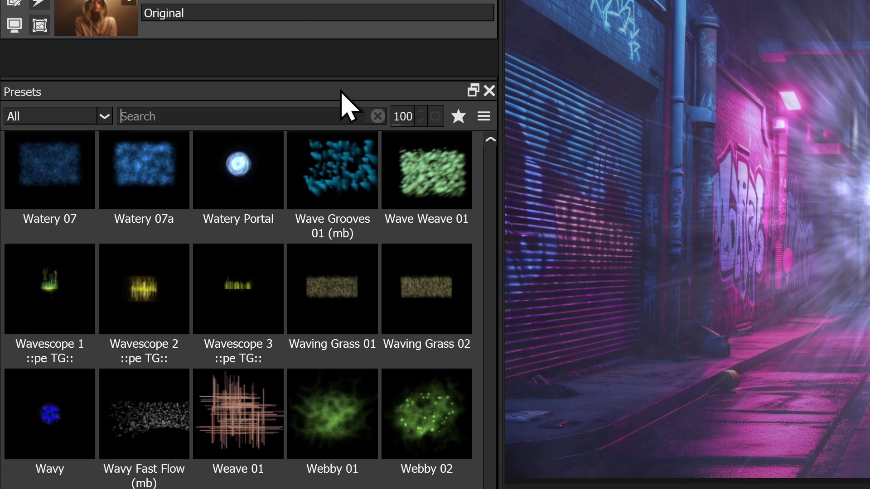
pyautogui.write('light')
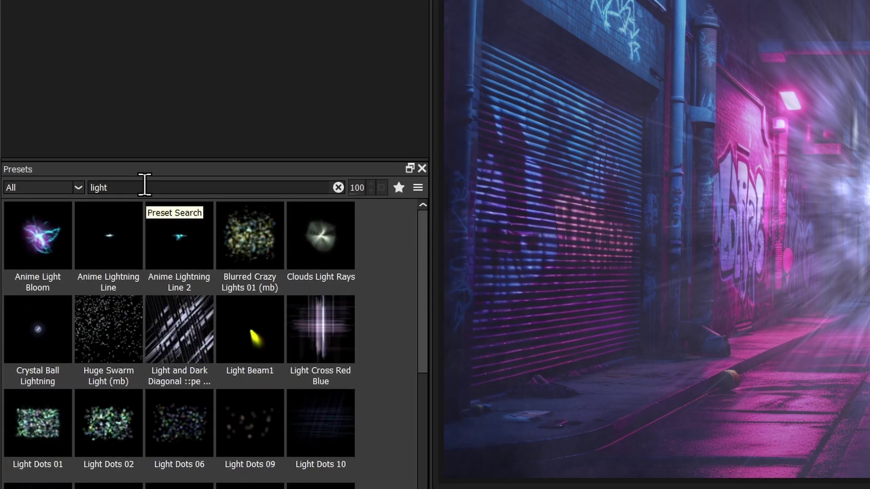
# Try the Anime Light Bloom preset and reposition its center point near the middle of the alley
pyautogui.click(4, 253)
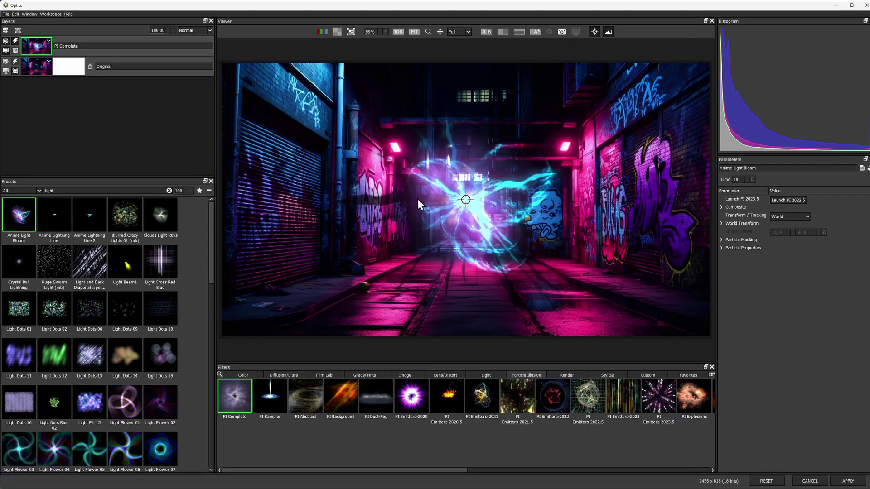
pyautogui.moveTo(466, 200); pyautogui.dragTo(395, 252)
pyautogui.moveTo(518, 206); pyautogui.dragTo(465, 205)
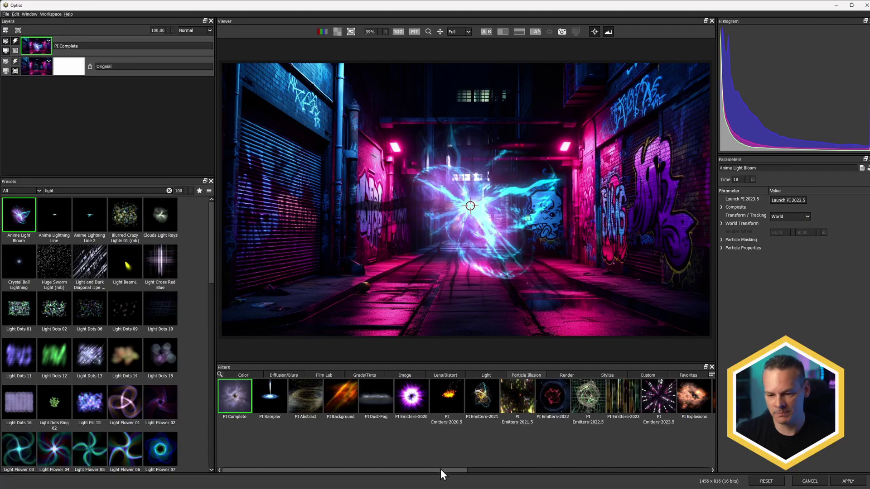
# Switch to the PI Emitters-2023.5 filter and clear the preset search to list all of its presets
pyautogui.moveTo(441, 469); pyautogui.dragTo(526, 469)
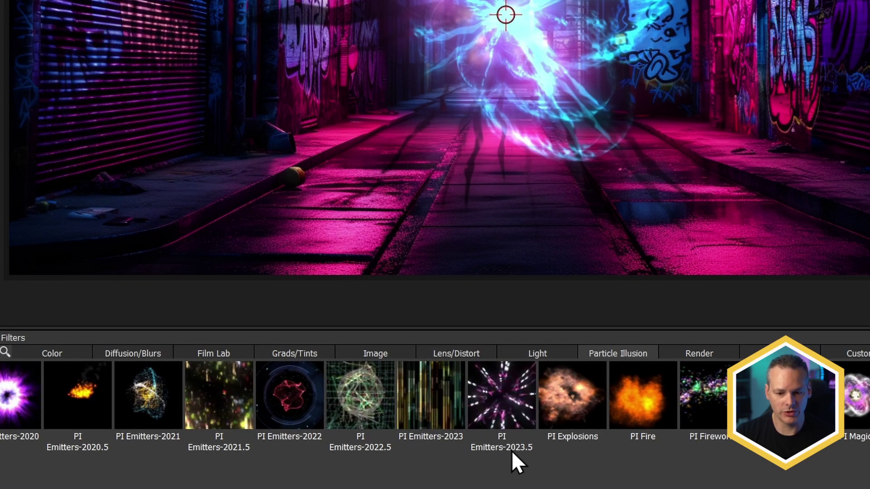
pyautogui.click(512, 408)
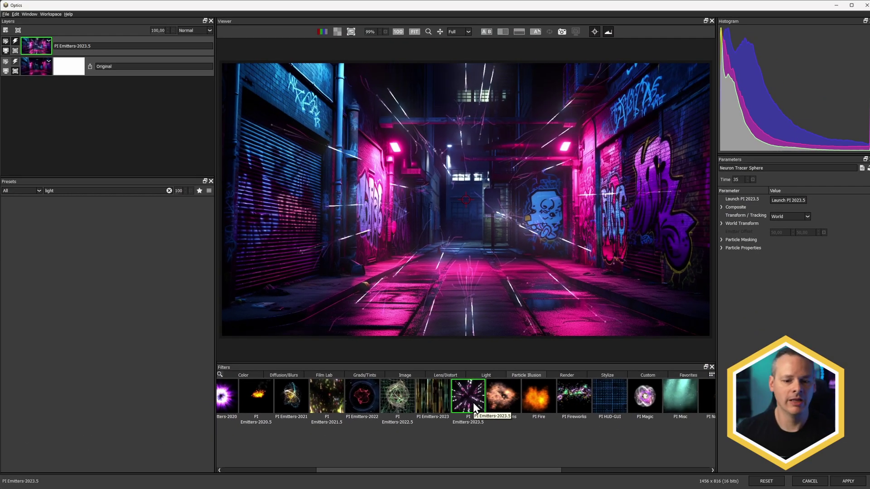
pyautogui.click(170, 190)
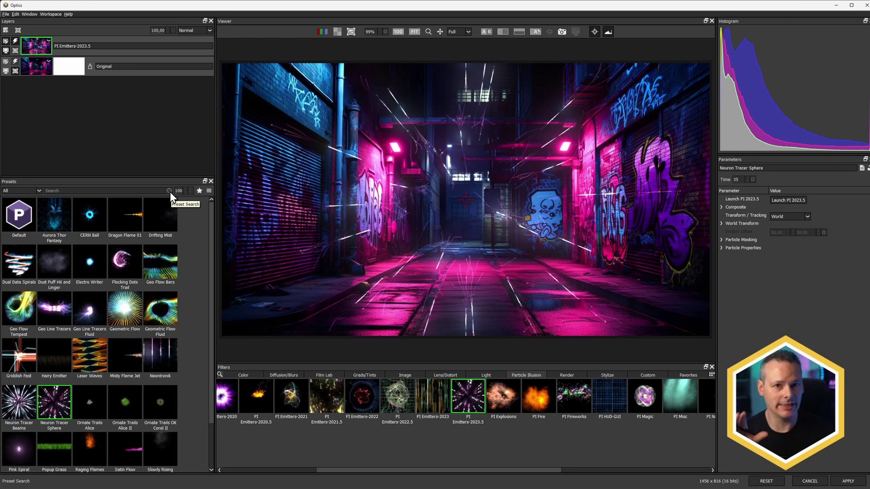
# Try the Aurora Thor Fantasy preset with a shifted center point and Time set to 52, plus the Neontronik preset
pyautogui.click(63, 222)
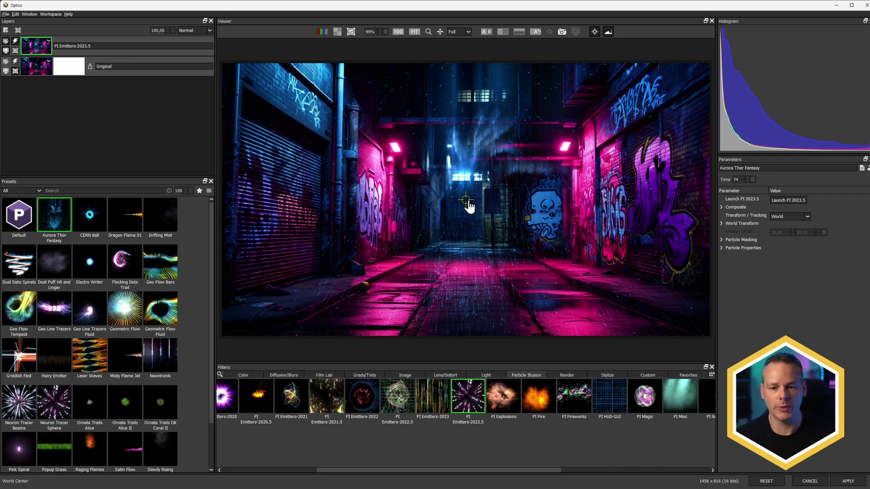
pyautogui.moveTo(460, 207); pyautogui.dragTo(509, 192)
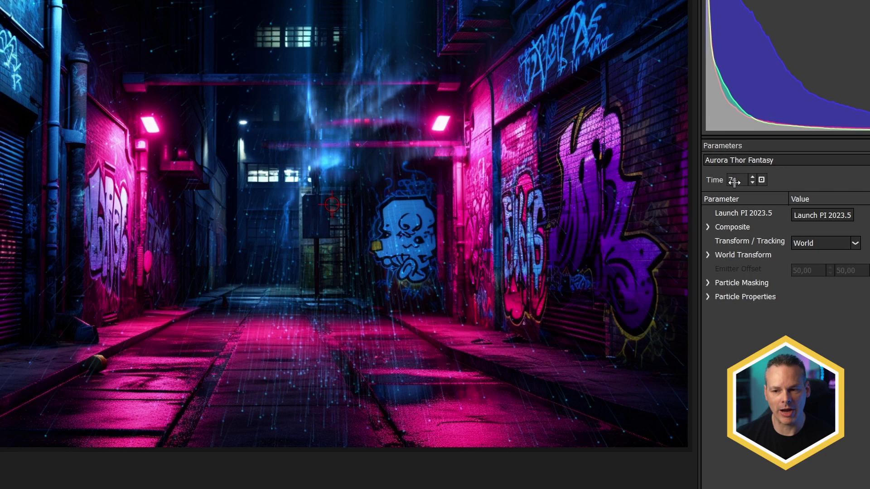
pyautogui.moveTo(730, 181); pyautogui.dragTo(712, 183)
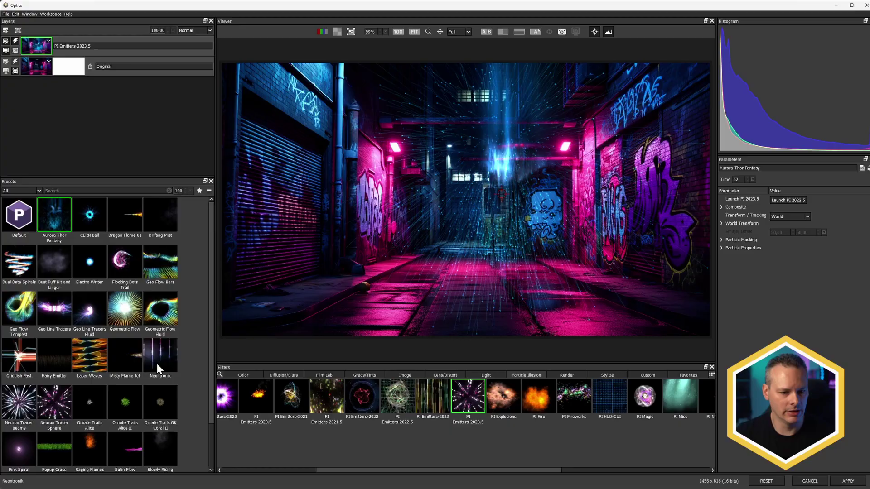
pyautogui.click(158, 360)
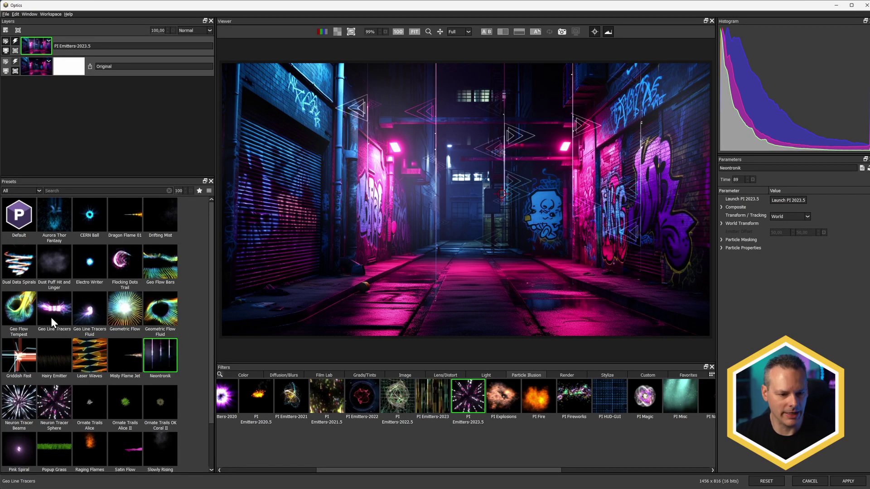
# Apply the Geo Line Tracers preset, center it between the two pink lamps, and set Time to 138
pyautogui.click(50, 317)
pyautogui.moveTo(488, 194); pyautogui.dragTo(463, 151)
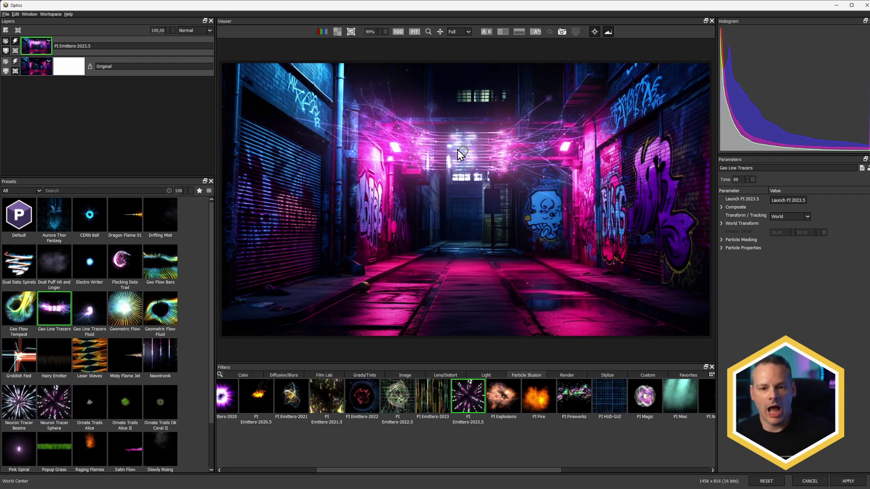
pyautogui.moveTo(739, 179)
pyautogui.mouseDown()
pyautogui.moveTo(779, 180)
pyautogui.moveTo(754, 183)
pyautogui.mouseUp()
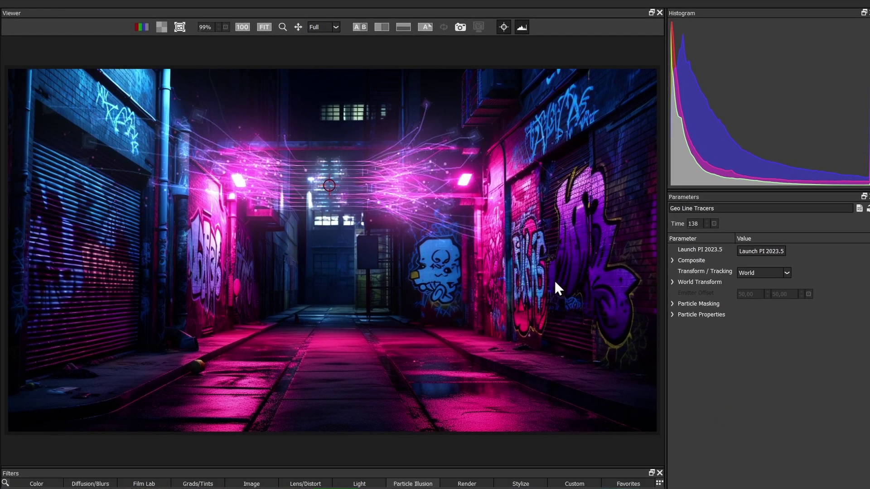
# Set the Random Seed of the particle properties to 15
pyautogui.click(672, 315)
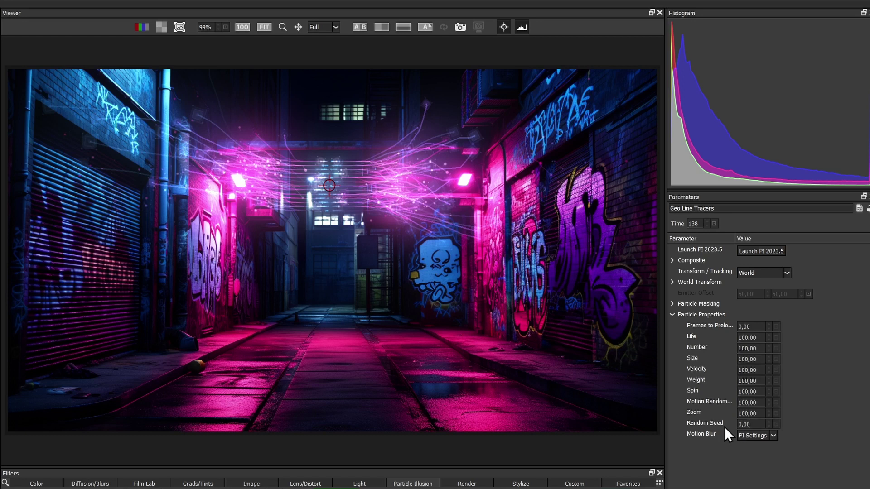
pyautogui.moveTo(756, 423)
pyautogui.mouseDown()
pyautogui.moveTo(765, 424)
pyautogui.moveTo(742, 425)
pyautogui.mouseUp()
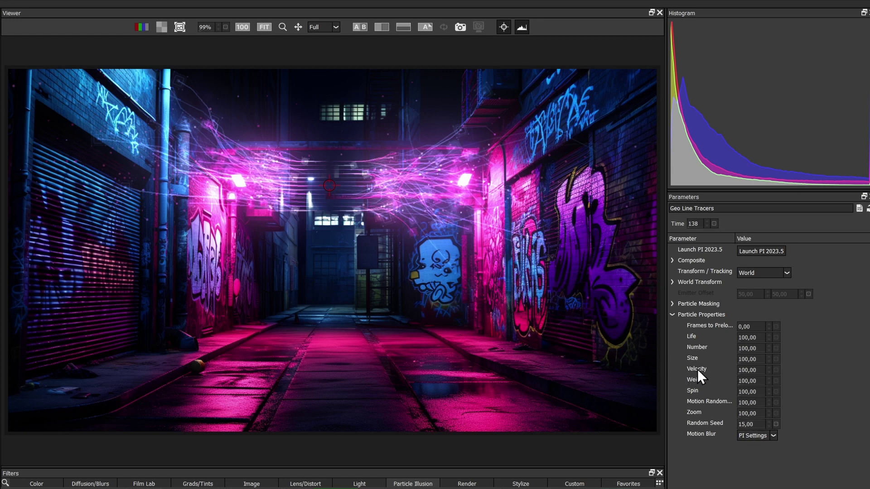
# Try a particle Velocity of 113 and Size of 120, and reset both to their defaults
pyautogui.moveTo(753, 370)
pyautogui.mouseDown()
pyautogui.moveTo(776, 369)
pyautogui.moveTo(753, 370)
pyautogui.moveTo(760, 359)
pyautogui.moveTo(792, 360)
pyautogui.moveTo(759, 361)
pyautogui.mouseUp()
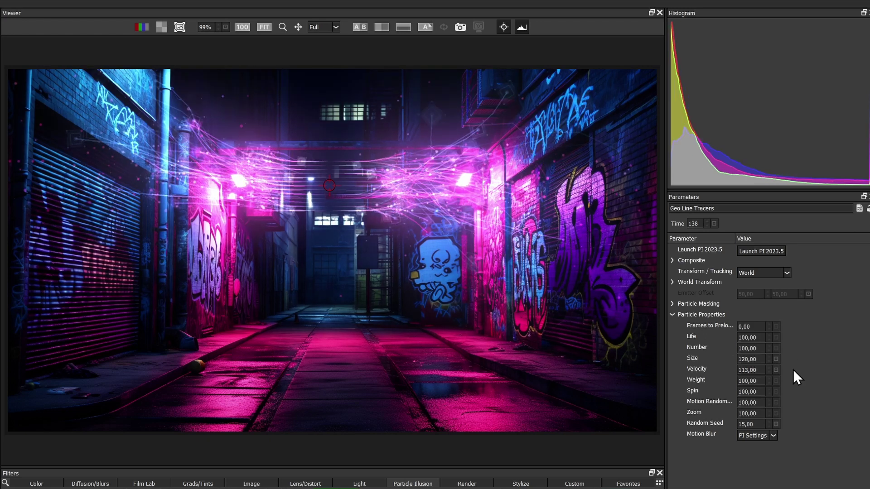
pyautogui.click(776, 369)
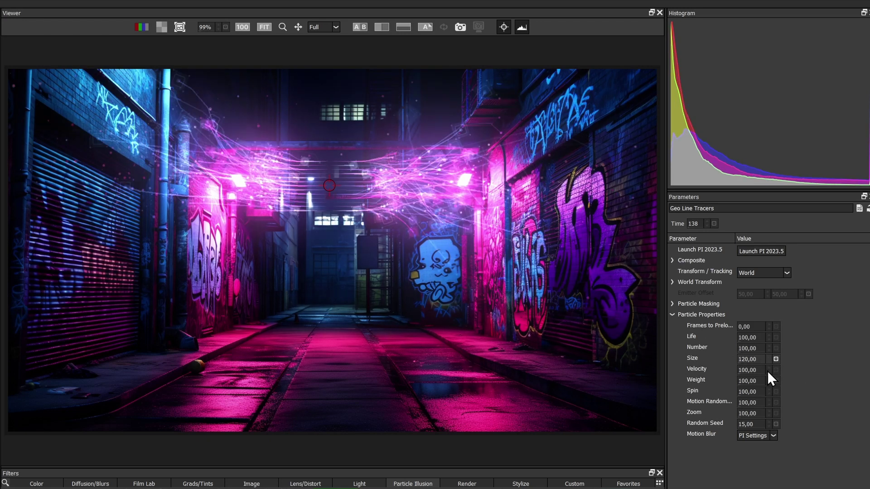
pyautogui.click(776, 359)
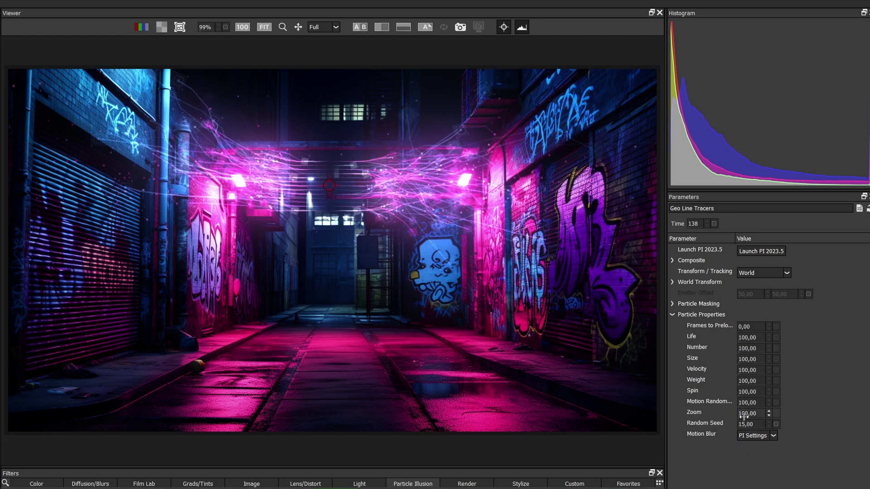
# Set the particle Zoom to 183 and move the effect's center point down to the street at the alley's far end
pyautogui.moveTo(754, 414); pyautogui.dragTo(796, 413)
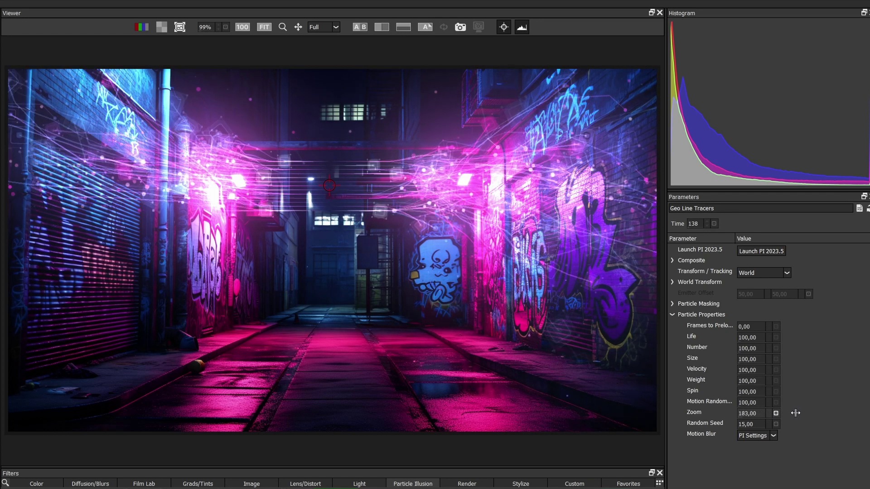
pyautogui.moveTo(330, 189); pyautogui.dragTo(332, 305)
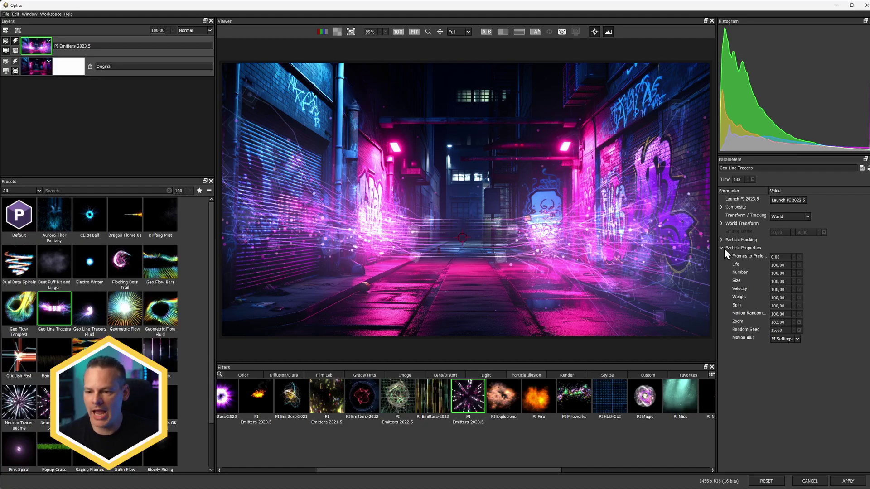
# Set the particles' Composite Style to Alpha + Apply Mode and their Apply Mode to Screen
pyautogui.click(721, 248)
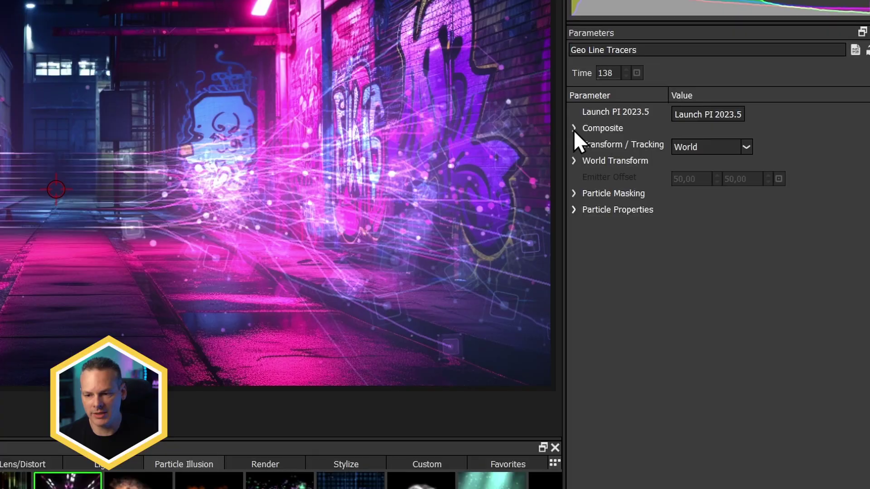
pyautogui.click(721, 207)
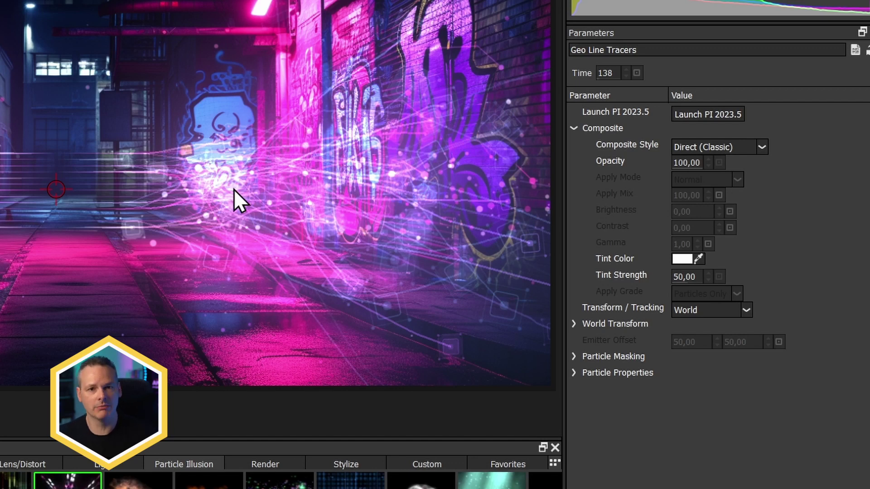
pyautogui.click(740, 144)
pyautogui.click(753, 171)
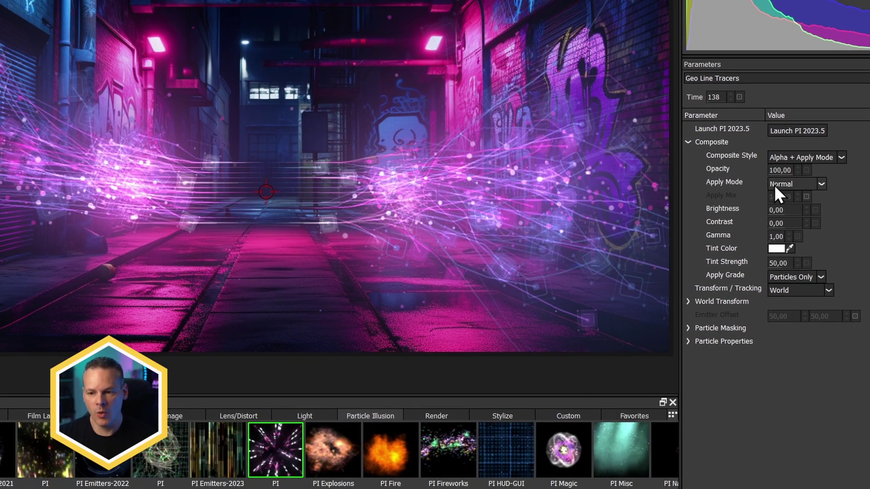
pyautogui.click(816, 183)
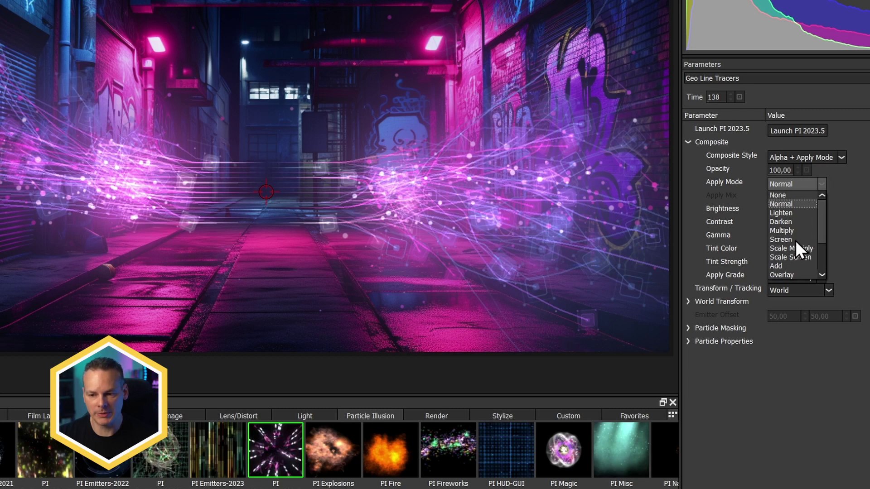
pyautogui.click(795, 239)
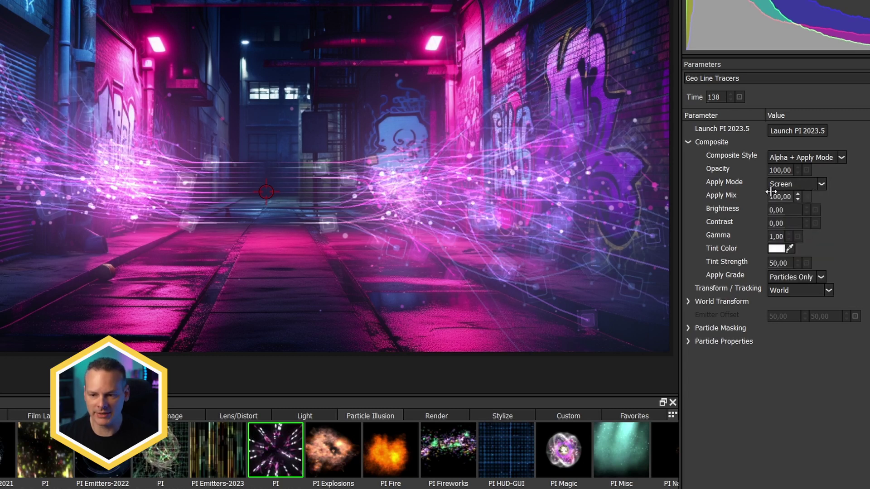
# Try the Add Apply Mode for the particles, and set the Apply Mode to None
pyautogui.click(815, 184)
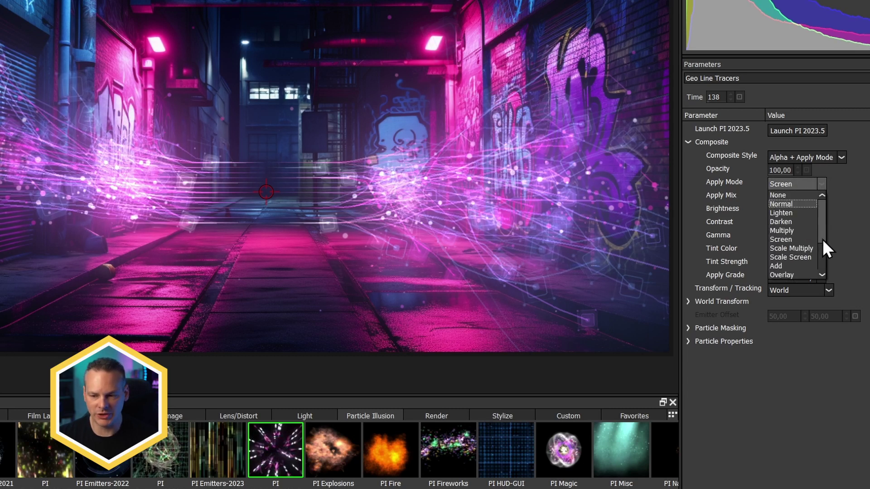
pyautogui.click(797, 266)
pyautogui.click(813, 184)
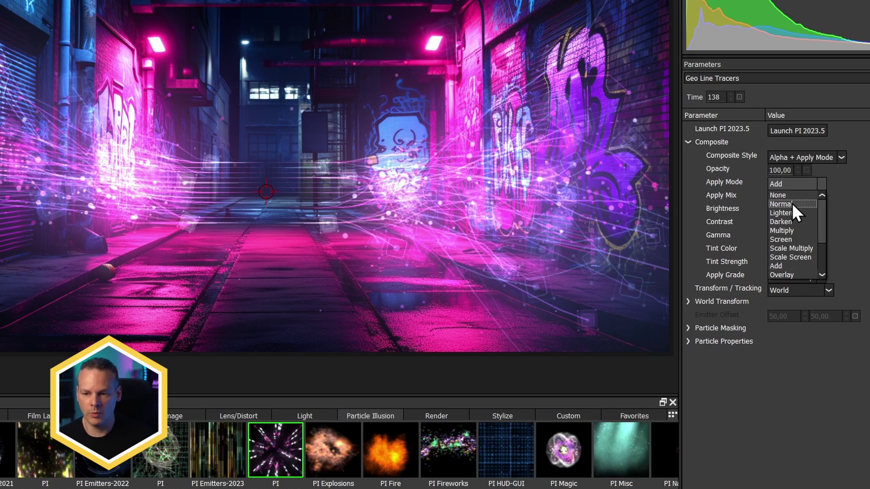
pyautogui.click(782, 195)
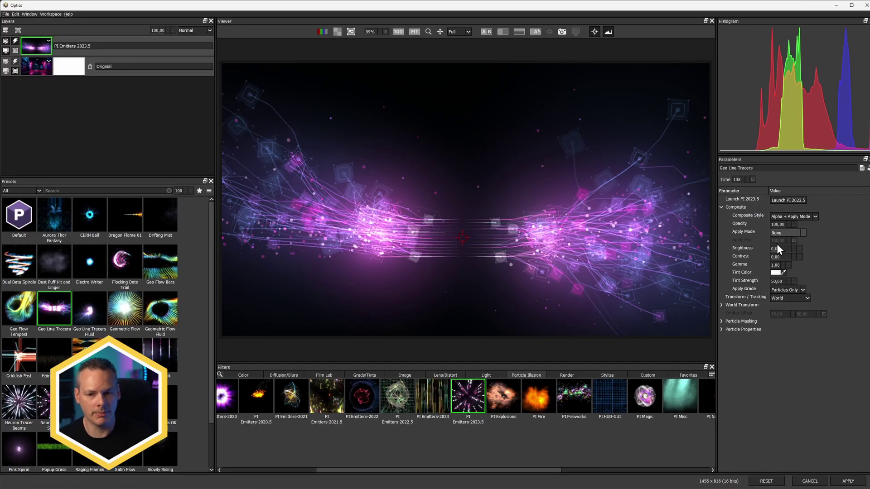
# Add a new layer above the particles, try the S_WarpFishEye distortion on it, and choose S_WarpMagnify instead
pyautogui.click(6, 30)
pyautogui.click(451, 376)
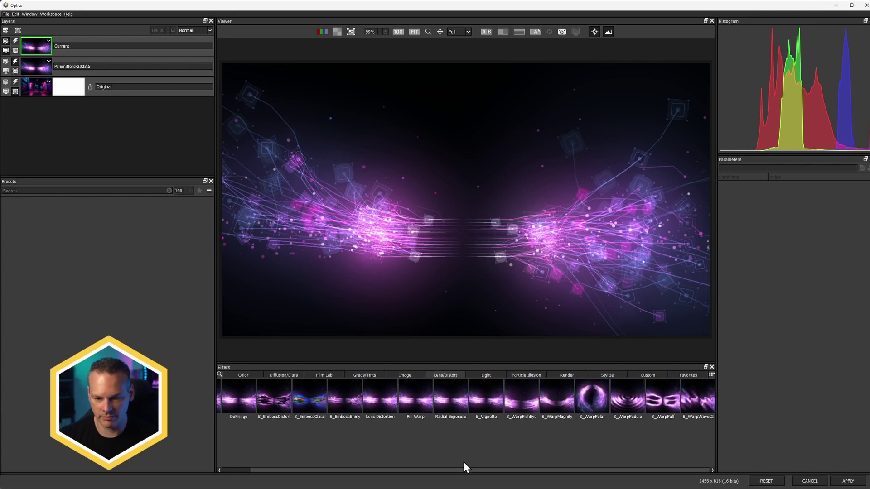
pyautogui.click(523, 405)
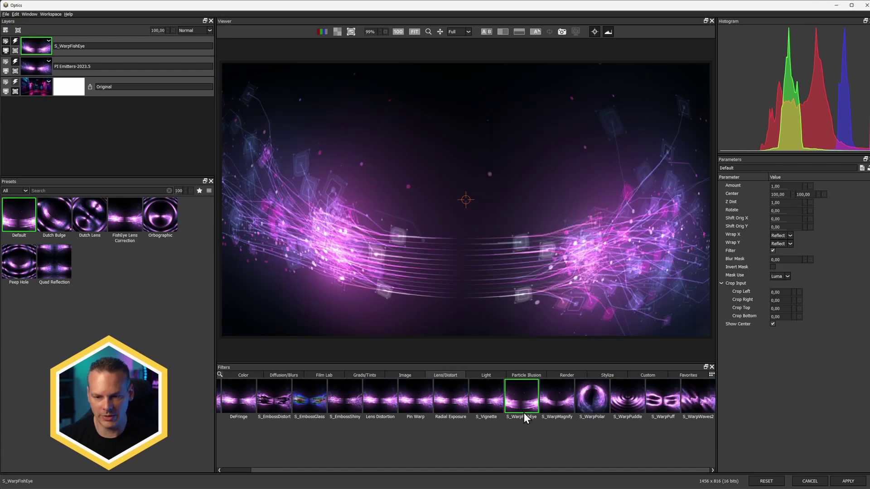
pyautogui.click(566, 395)
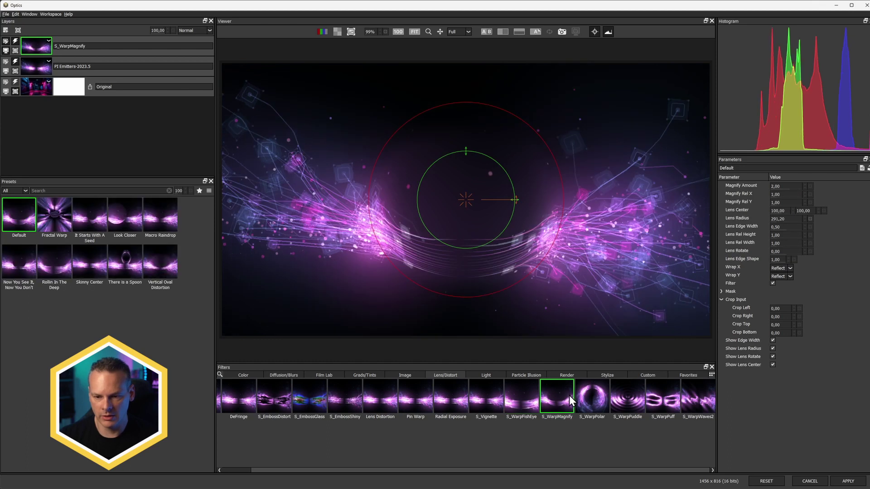
# Center the warp lens at 75.00, 116.54 with radius 468.40, edge width 0.73 and Magnify Amount 0.44, and apply the effects to the photo
pyautogui.moveTo(466, 198); pyautogui.dragTo(341, 155)
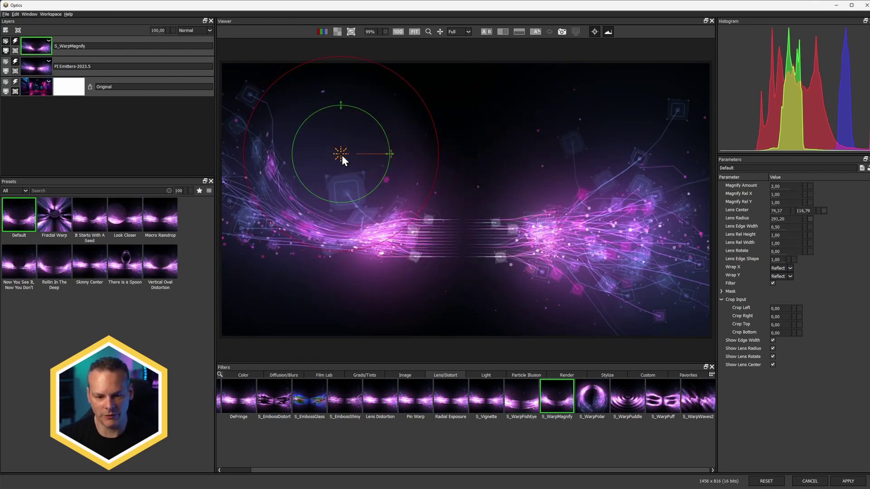
pyautogui.moveTo(431, 197); pyautogui.dragTo(486, 216)
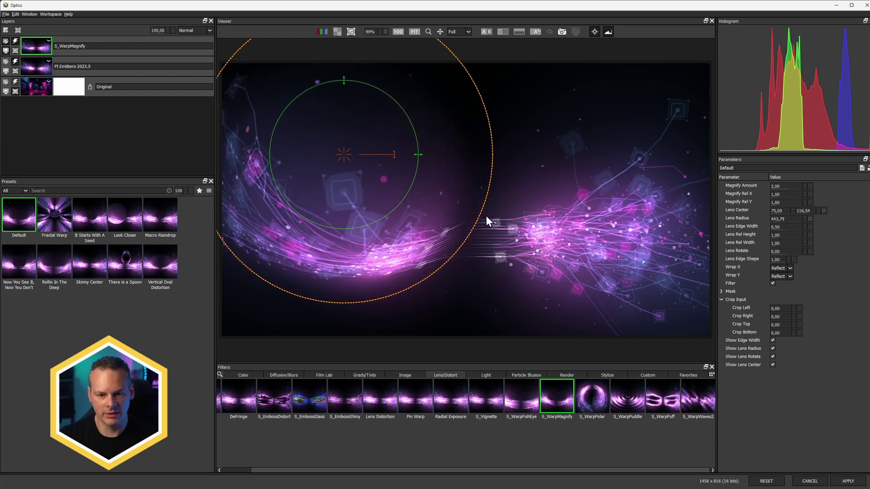
pyautogui.moveTo(398, 200); pyautogui.dragTo(363, 192)
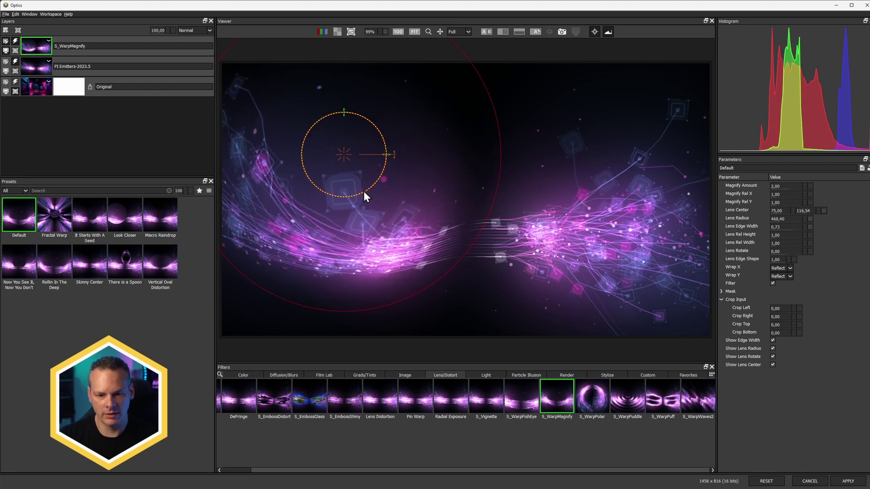
pyautogui.moveTo(786, 186); pyautogui.dragTo(772, 185)
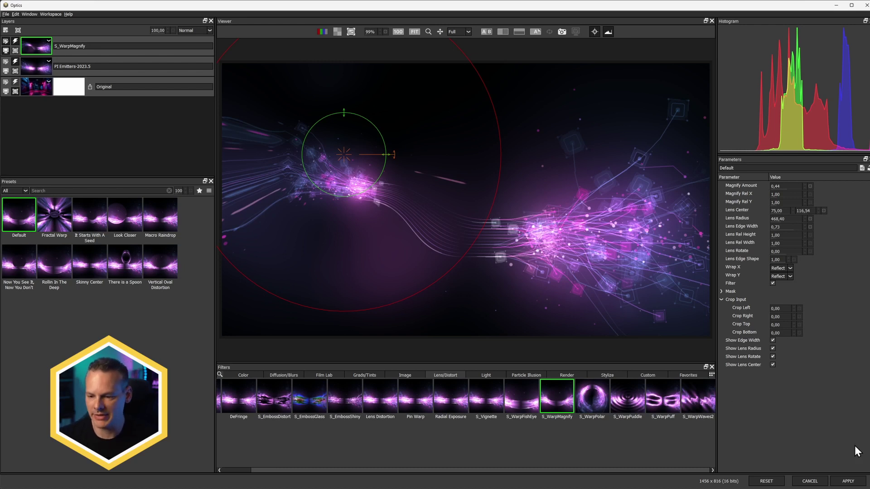
pyautogui.click(857, 483)
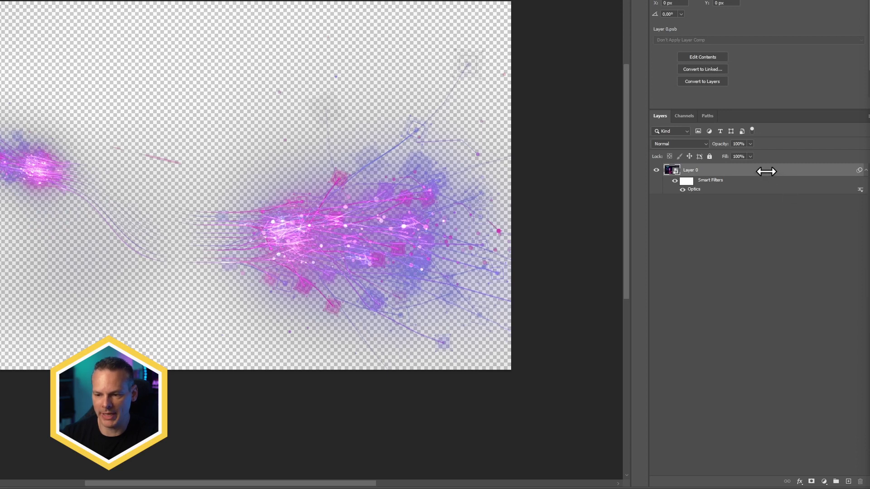
# Duplicate Layer 0 and turn off the Smart Filters of the original layer underneath
pyautogui.click(750, 178)
pyautogui.moveTo(749, 169); pyautogui.dragTo(849, 482)
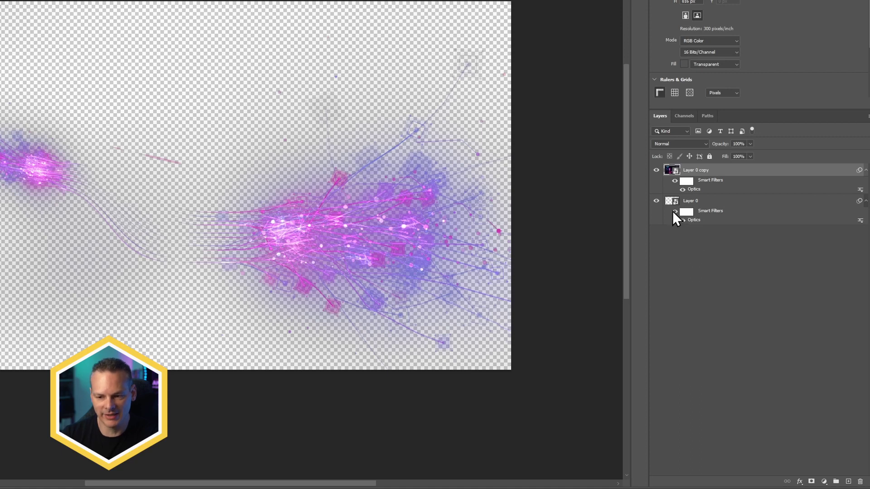
pyautogui.click(675, 211)
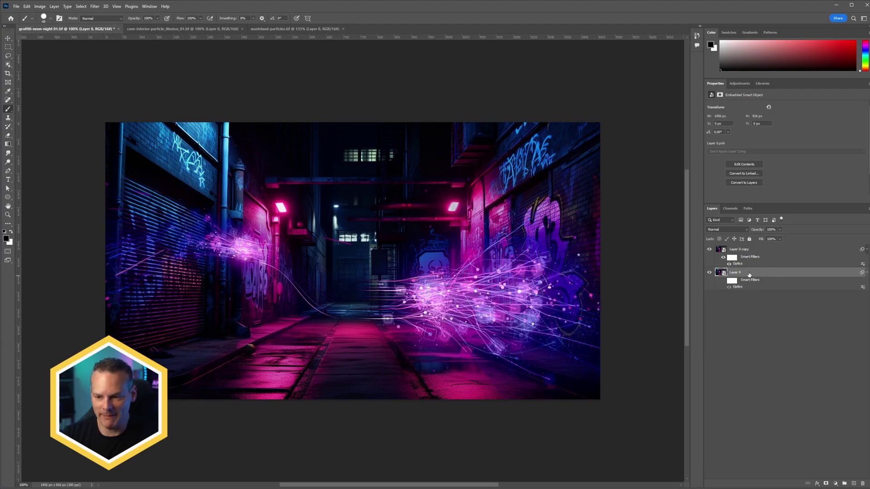
# Isolate Layer 0 copy to inspect the particles on transparency, and show all layers again
pyautogui.click(755, 253)
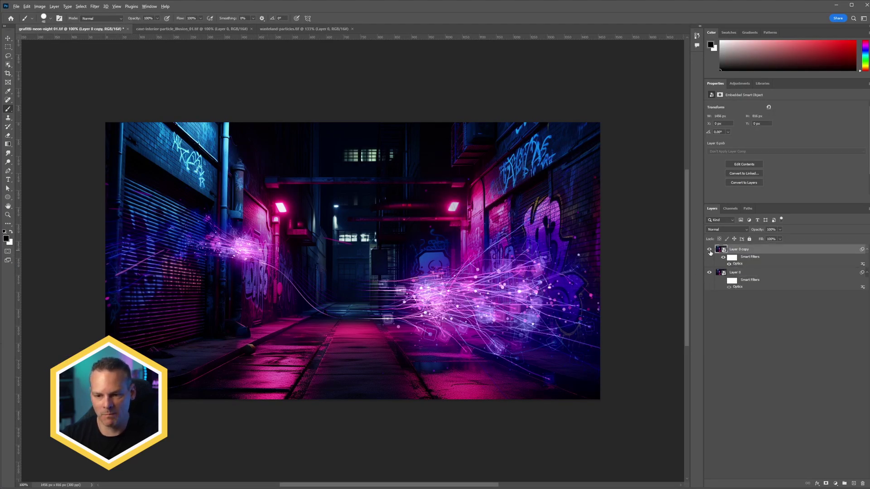
pyautogui.keyDown('alt'); pyautogui.click(710, 255); pyautogui.keyUp('alt')
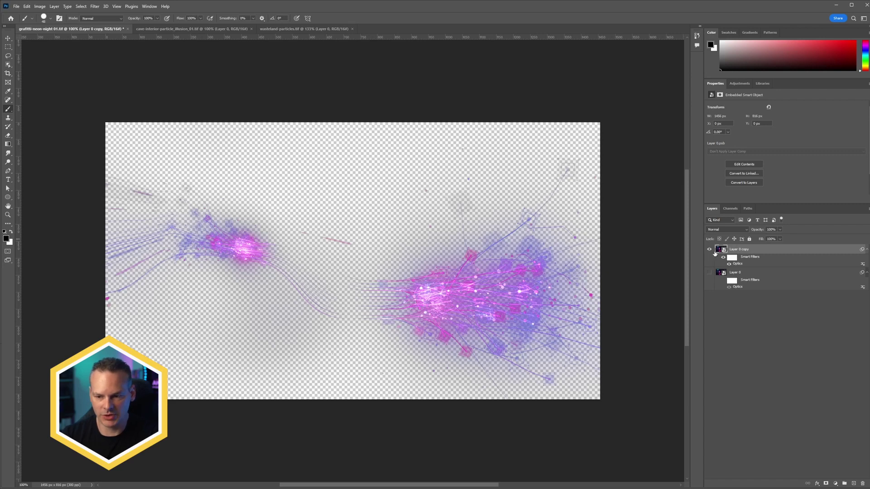
pyautogui.keyDown('alt'); pyautogui.click(709, 252); pyautogui.keyUp('alt')
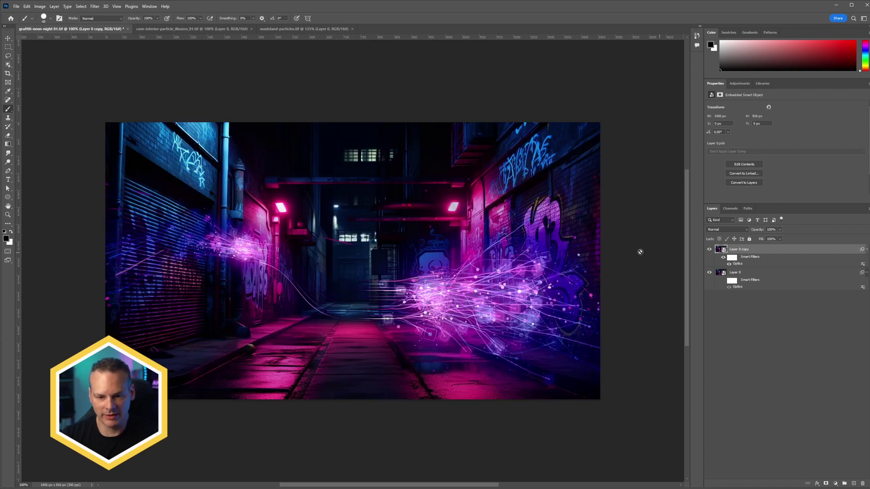
# Set the blend mode of Layer 0 copy to Screen and compare the image with that layer hidden and shown
pyautogui.click(742, 229)
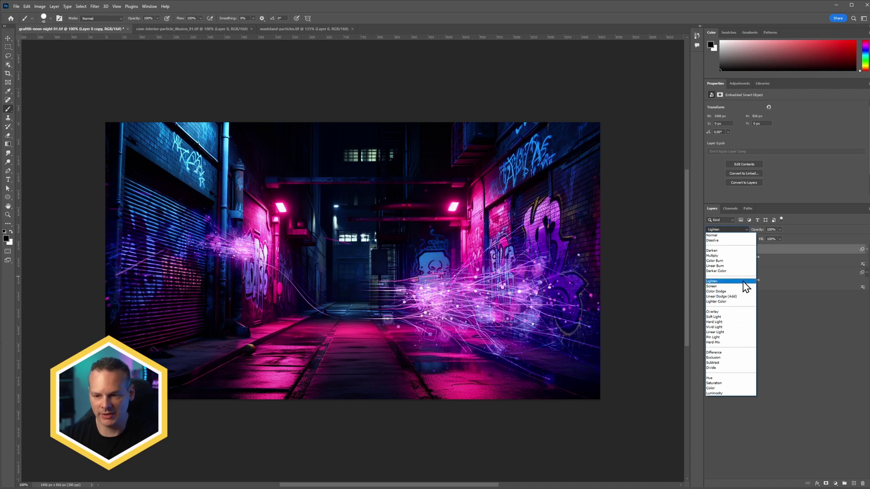
pyautogui.click(744, 286)
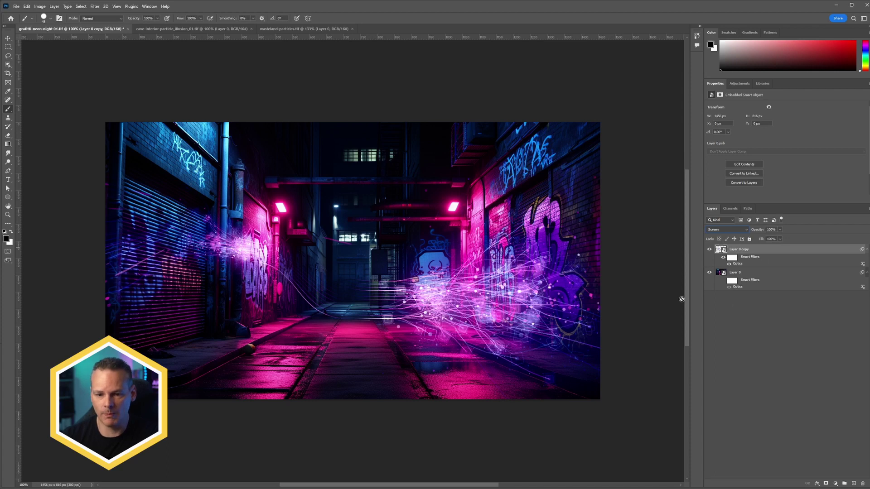
pyautogui.click(710, 249)
pyautogui.click(709, 249)
pyautogui.click(710, 250)
pyautogui.click(710, 250)
# Duplicate Layer 0 copy, move the duplicate's particles down over the street, and rasterize it
pyautogui.moveTo(780, 251); pyautogui.dragTo(855, 483)
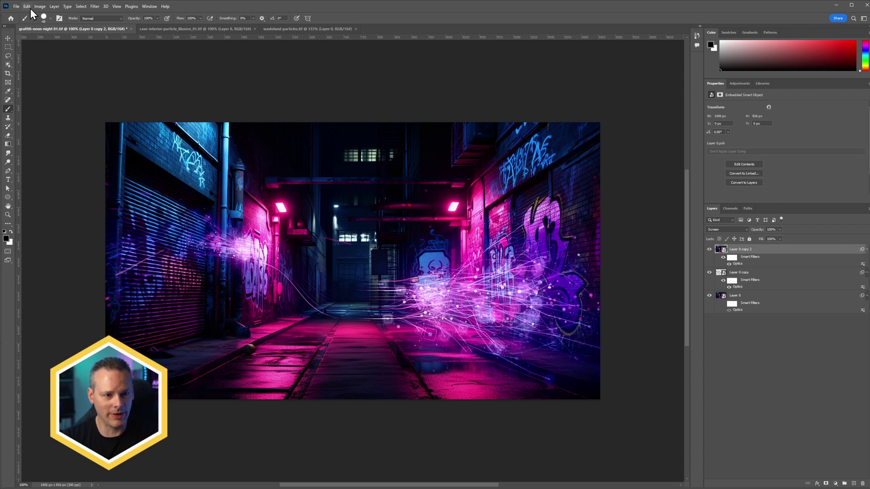
pyautogui.rightClick(787, 251)
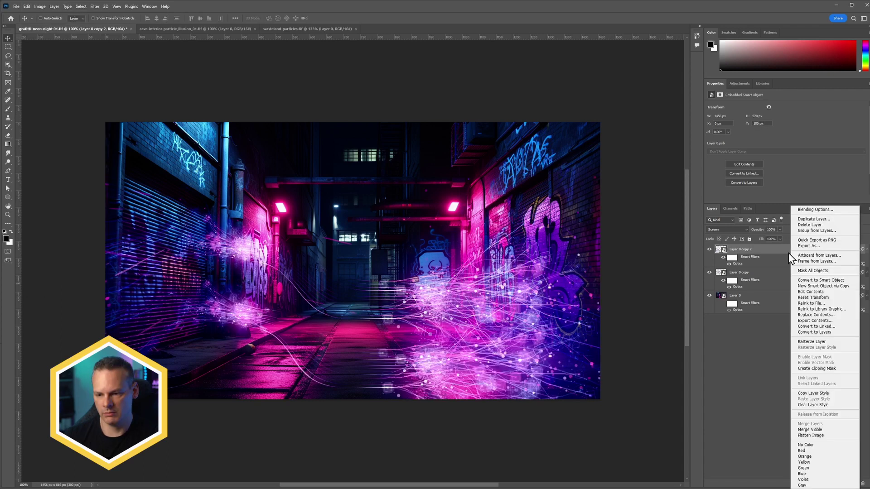
pyautogui.click(811, 342)
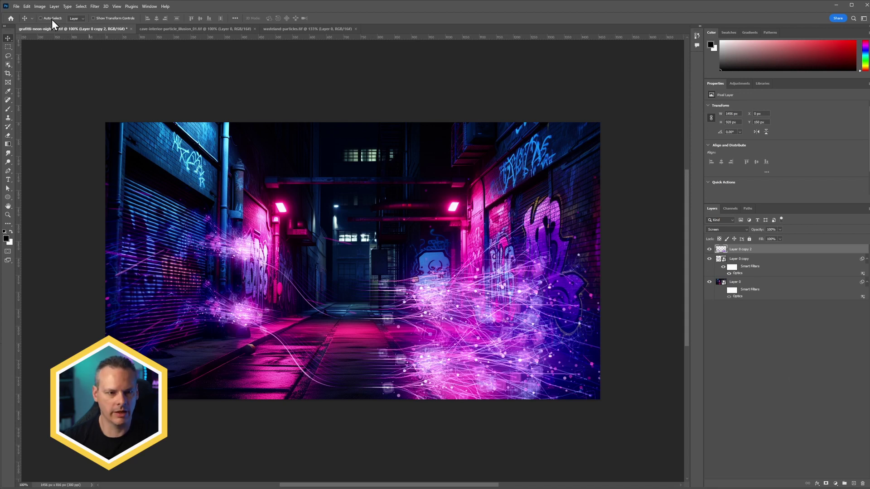
# Transform the rasterized particle layer, flattening and distorting it so it lies in perspective on the street like a reflection
pyautogui.click(26, 6)
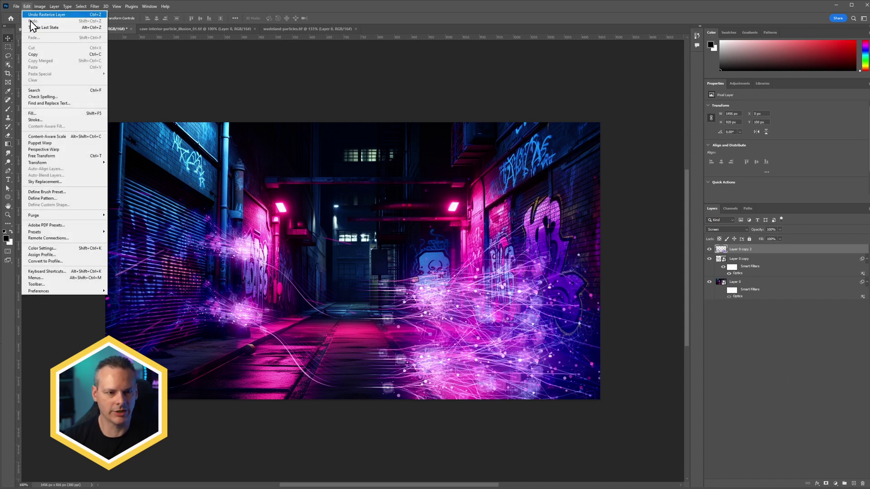
pyautogui.click(86, 157)
pyautogui.moveTo(106, 174); pyautogui.dragTo(188, 277)
pyautogui.moveTo(600, 173); pyautogui.dragTo(484, 265)
pyautogui.moveTo(521, 353); pyautogui.dragTo(523, 275)
pyautogui.moveTo(603, 407); pyautogui.dragTo(641, 369)
pyautogui.moveTo(108, 407); pyautogui.dragTo(30, 383)
pyautogui.moveTo(339, 192); pyautogui.dragTo(366, 237)
pyautogui.moveTo(227, 317); pyautogui.dragTo(316, 318)
pyautogui.moveTo(118, 384); pyautogui.dragTo(44, 363)
pyautogui.moveTo(408, 340); pyautogui.dragTo(202, 352)
pyautogui.moveTo(524, 381); pyautogui.dragTo(579, 369)
pyautogui.moveTo(398, 243); pyautogui.dragTo(352, 257)
pyautogui.press('Return')
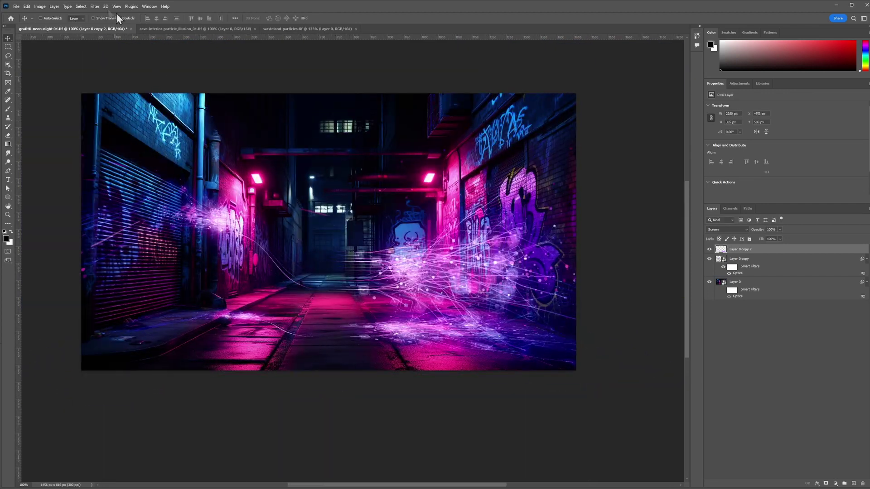
# Soften the street reflection layer with a Gaussian Blur of about 2.5 pixels
pyautogui.click(94, 6)
pyautogui.moveTo(152, 94)
pyautogui.click(205, 120)
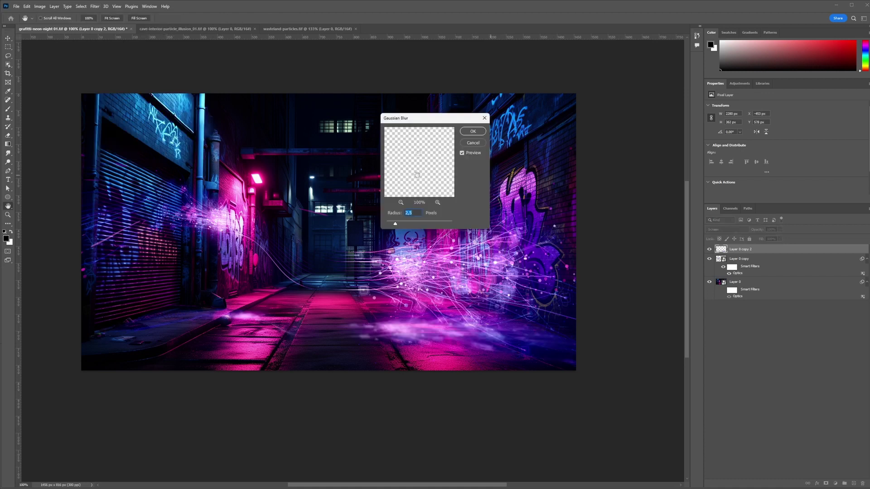
pyautogui.click(483, 118)
# Set the reflection layer's blend mode to Linear Dodge (Add) and adjust its opacity
pyautogui.click(739, 230)
pyautogui.click(745, 306)
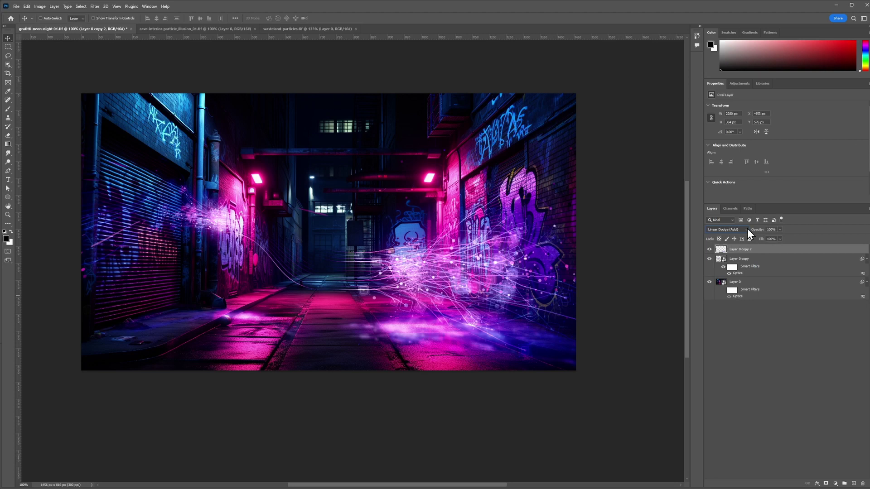
pyautogui.write('3671')
pyautogui.press('Return')
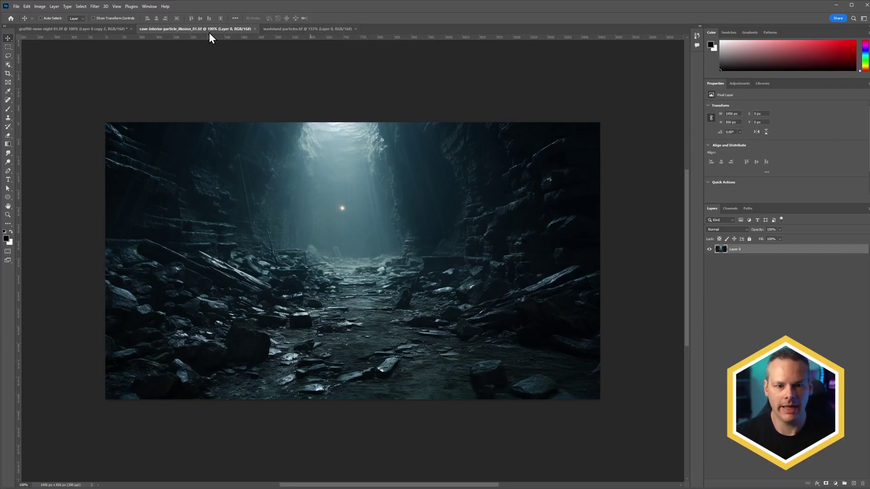
# Convert the cave interior photo's layer to a Smart Object and open it in Boris FX Optics without the previous filters and masks
pyautogui.rightClick(773, 251)
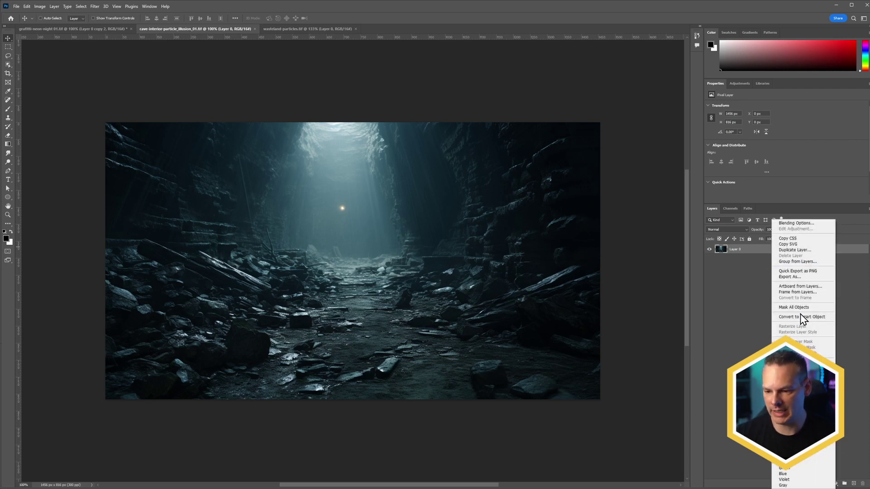
pyautogui.click(813, 318)
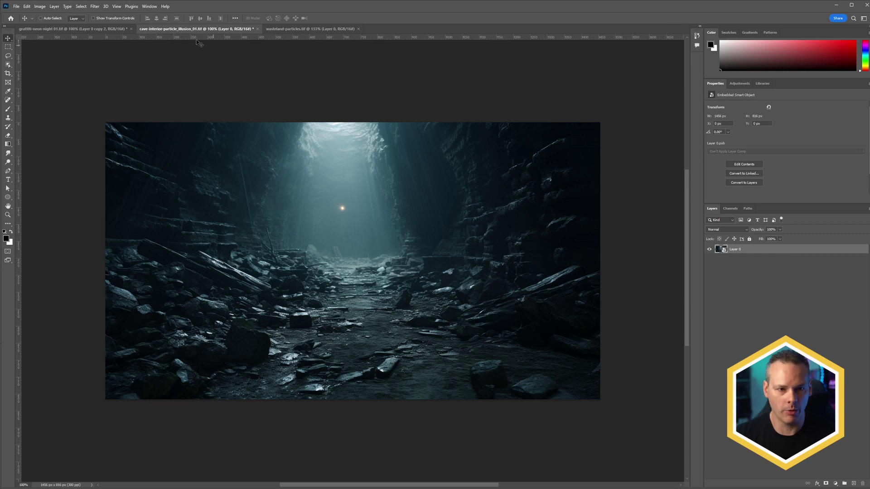
pyautogui.click(94, 6)
pyautogui.moveTo(168, 159)
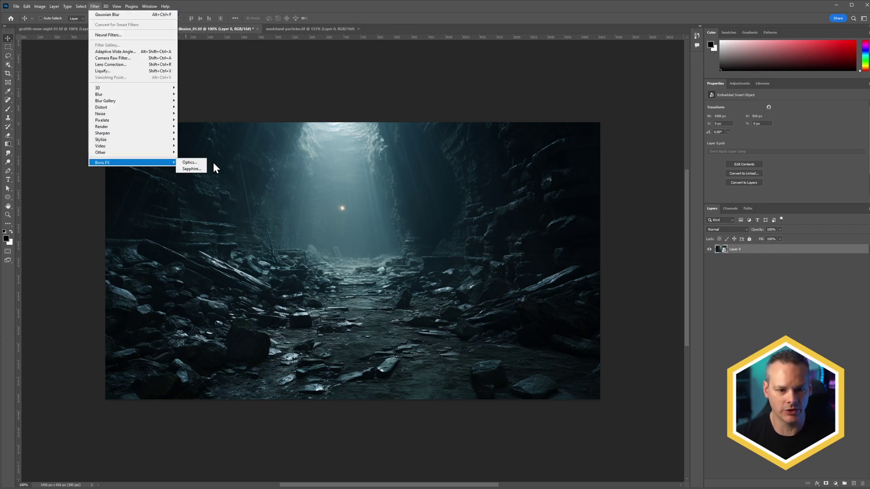
pyautogui.click(199, 164)
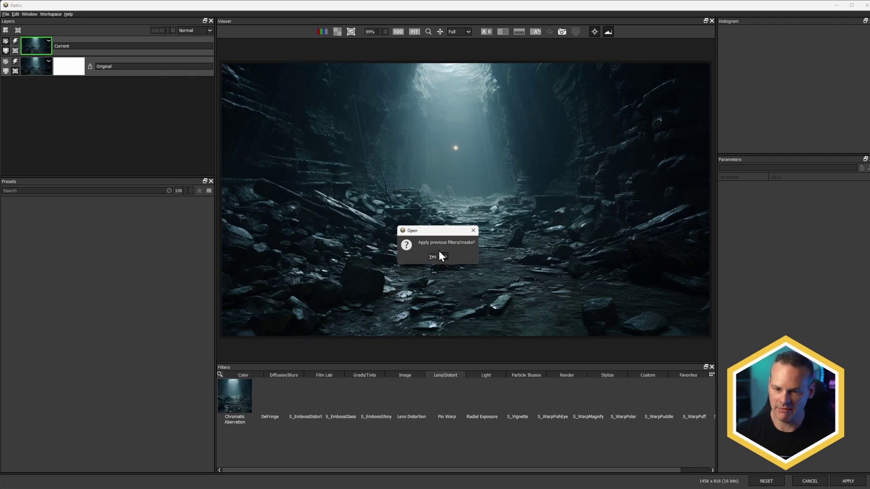
pyautogui.click(445, 257)
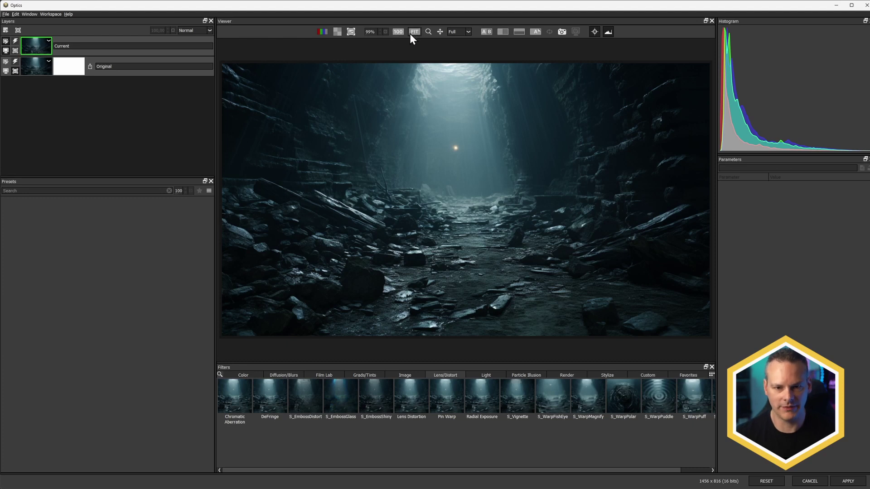
# Add the PI Complete filter from Particle Illusion to the cave photo and search its presets for "dust"
pyautogui.click(521, 375)
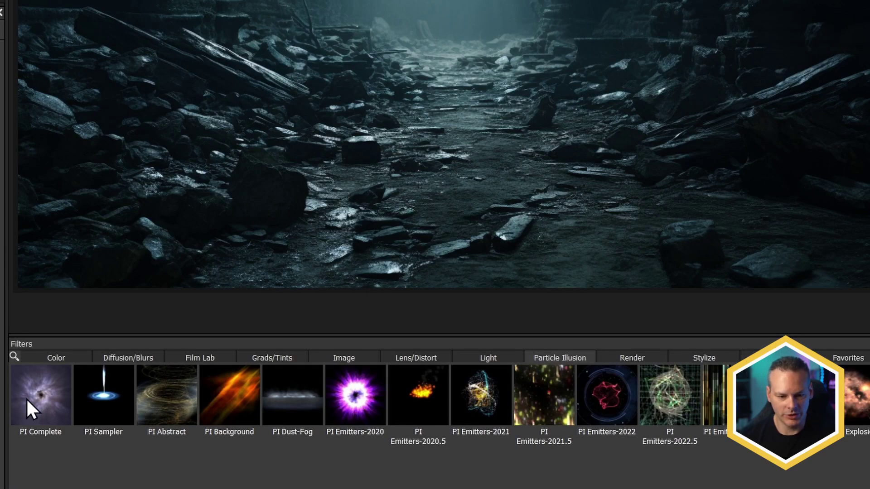
pyautogui.click(26, 399)
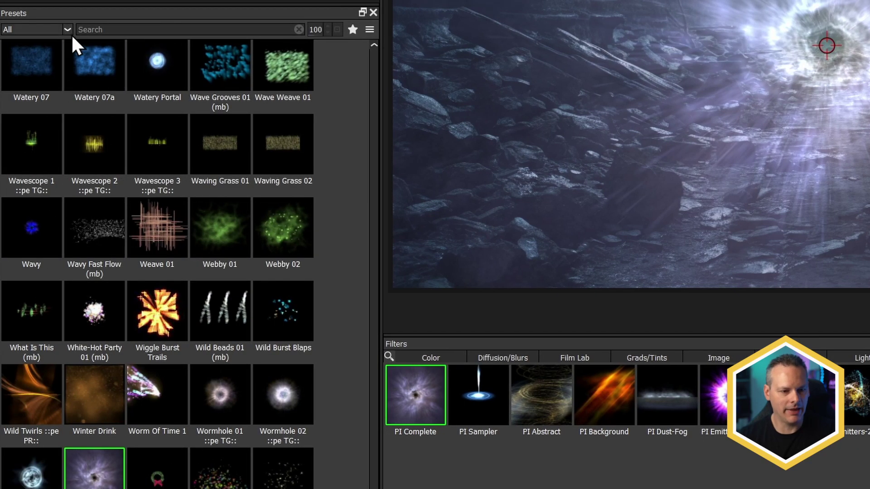
pyautogui.click(117, 29)
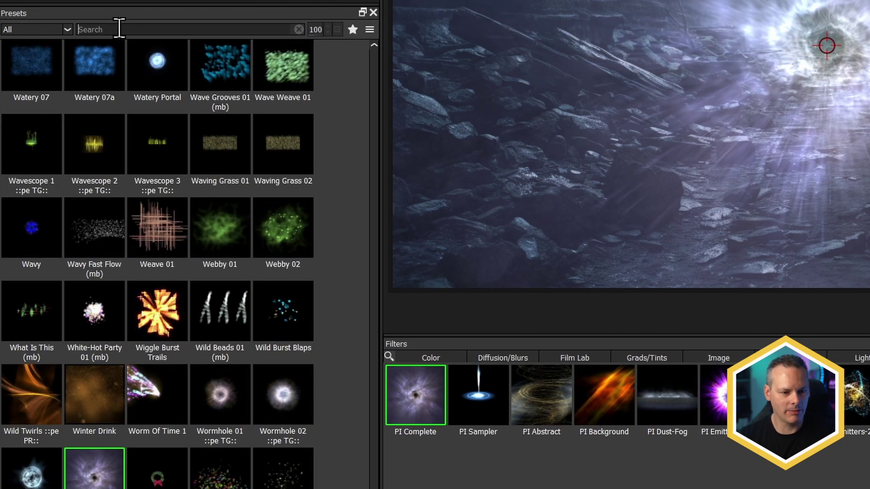
pyautogui.write('dust')
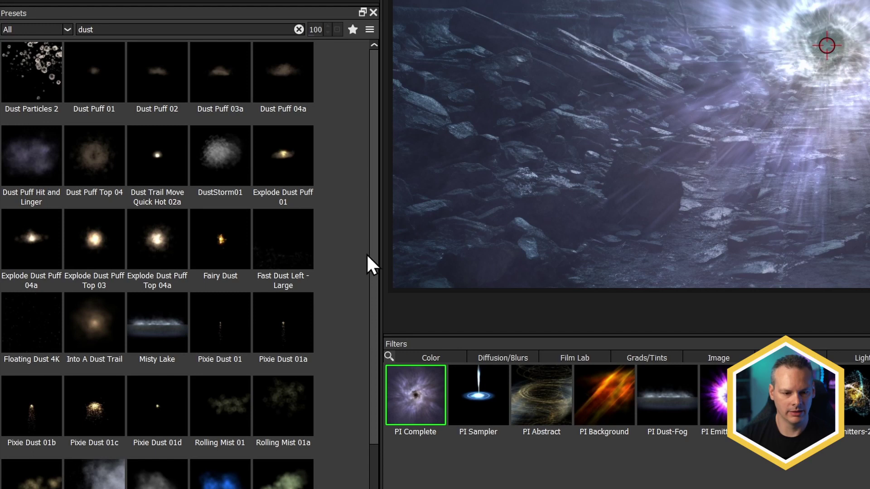
# Browse the dust presets and apply Floating Dust 4K to the cave photo
pyautogui.scroll(-2, 374, 252)
pyautogui.scroll(2, 338, 182)
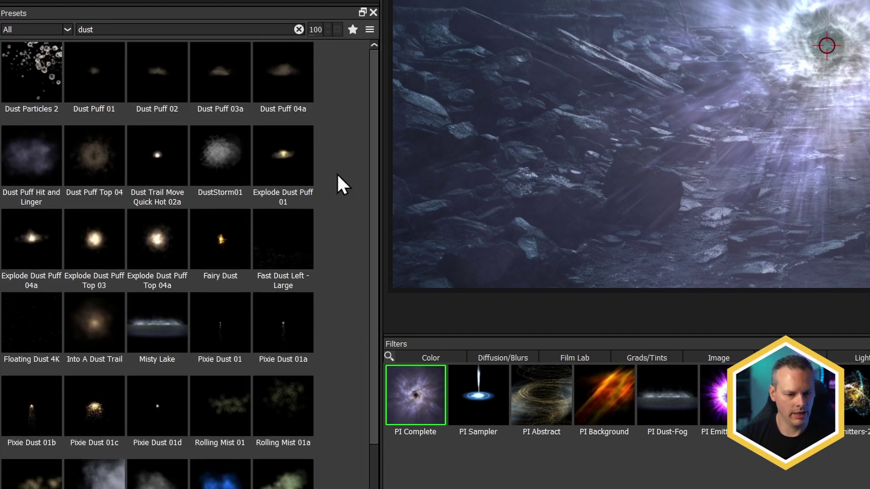
pyautogui.click(28, 323)
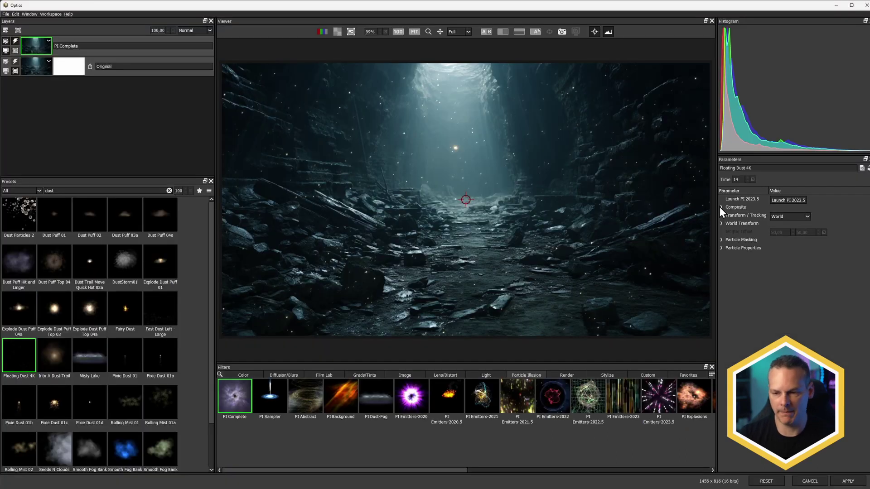
# Tint the floating dust particles red (#ff4747) and set the Tint Strength to 41
pyautogui.click(721, 207)
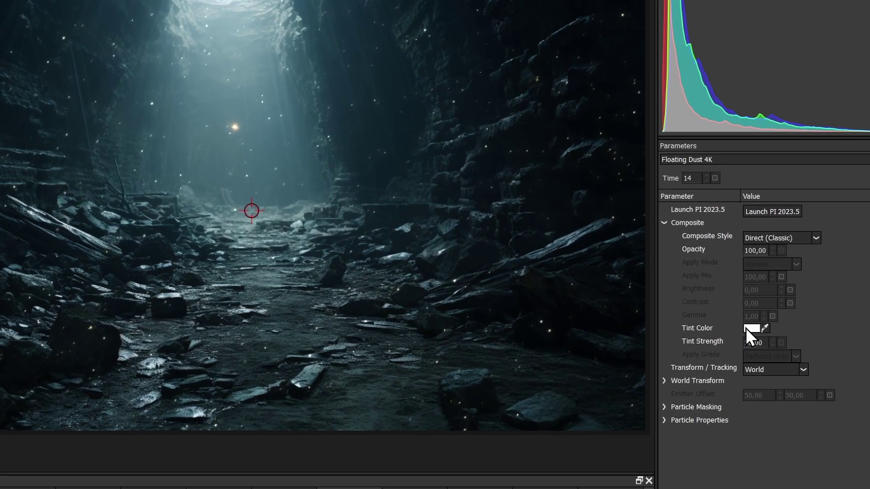
pyautogui.click(776, 272)
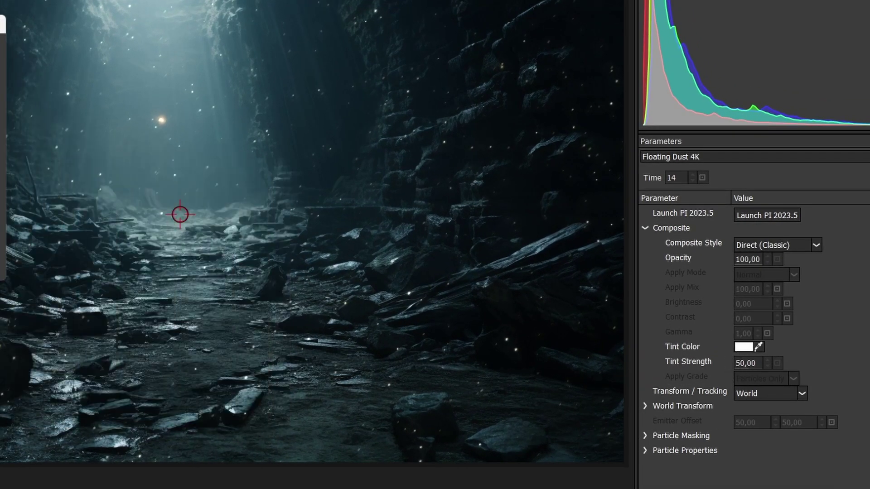
pyautogui.click(167, 231)
pyautogui.moveTo(182, 148); pyautogui.dragTo(246, 144)
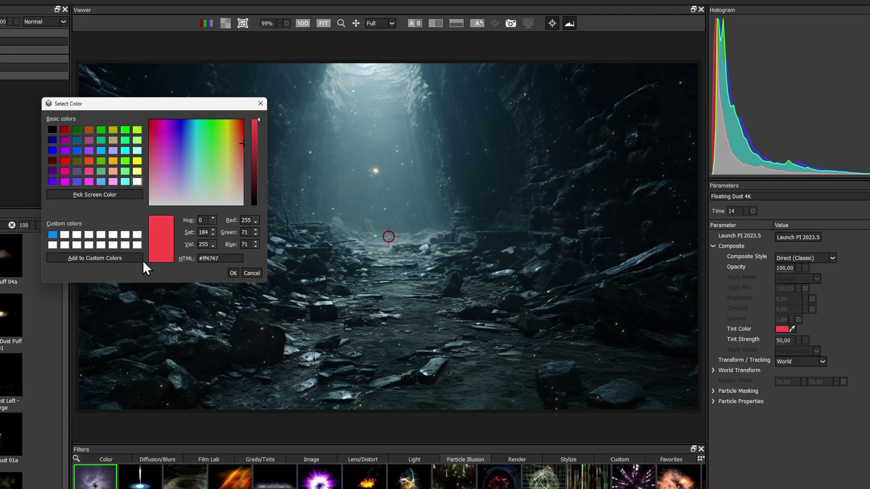
pyautogui.click(232, 274)
pyautogui.moveTo(785, 341)
pyautogui.mouseDown()
pyautogui.moveTo(869, 341)
pyautogui.moveTo(740, 345)
pyautogui.moveTo(824, 341)
pyautogui.moveTo(750, 343)
pyautogui.moveTo(791, 341)
pyautogui.mouseUp()
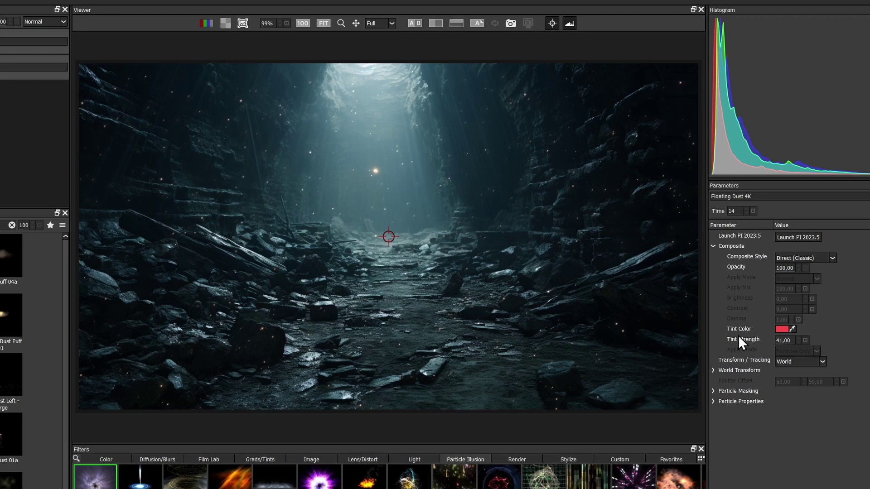
pyautogui.click(714, 245)
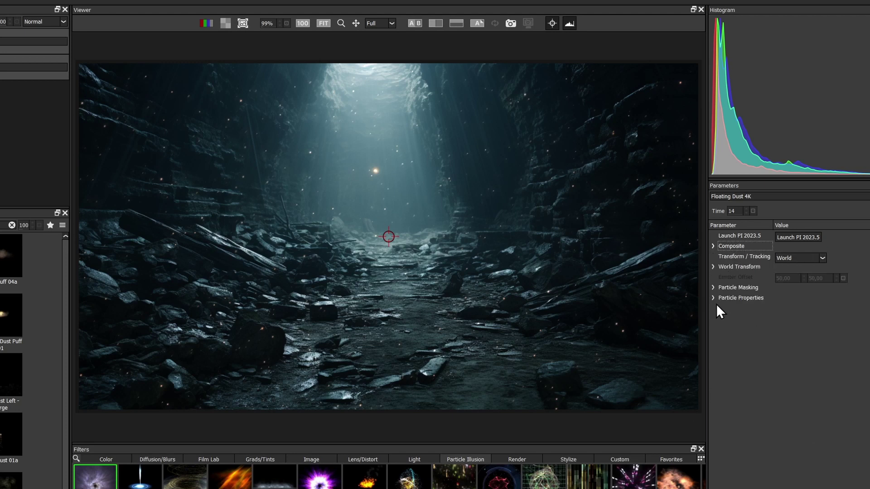
# Set the dust particles' Size to 201 and Number to 152, and choose a different moment of the effect
pyautogui.click(716, 299)
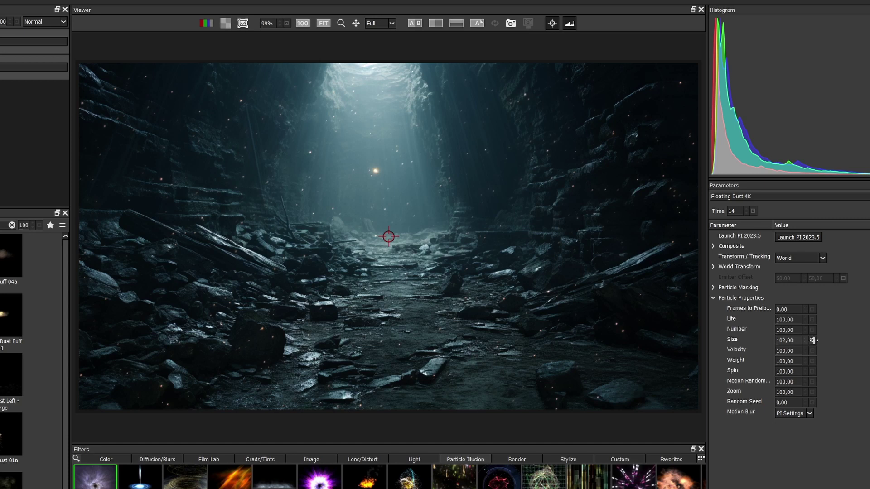
pyautogui.moveTo(815, 341); pyautogui.dragTo(839, 338)
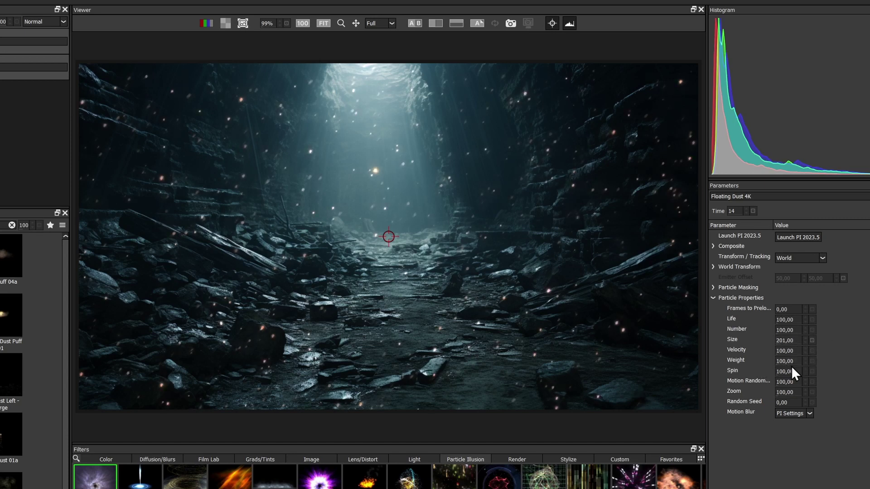
pyautogui.moveTo(813, 330); pyautogui.dragTo(813, 330)
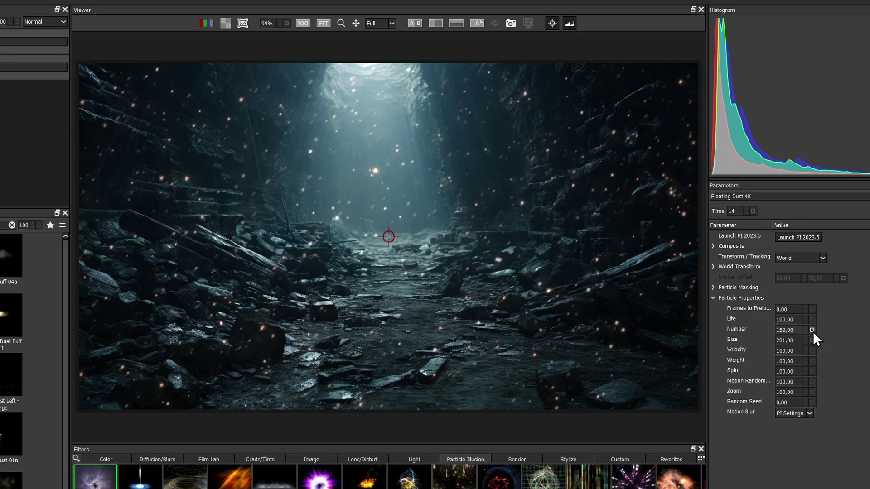
pyautogui.moveTo(744, 210); pyautogui.dragTo(830, 208)
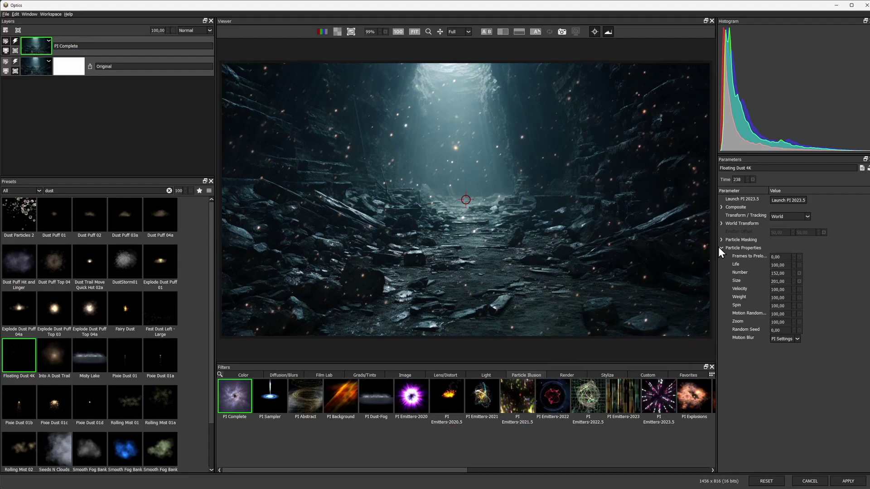
pyautogui.click(721, 248)
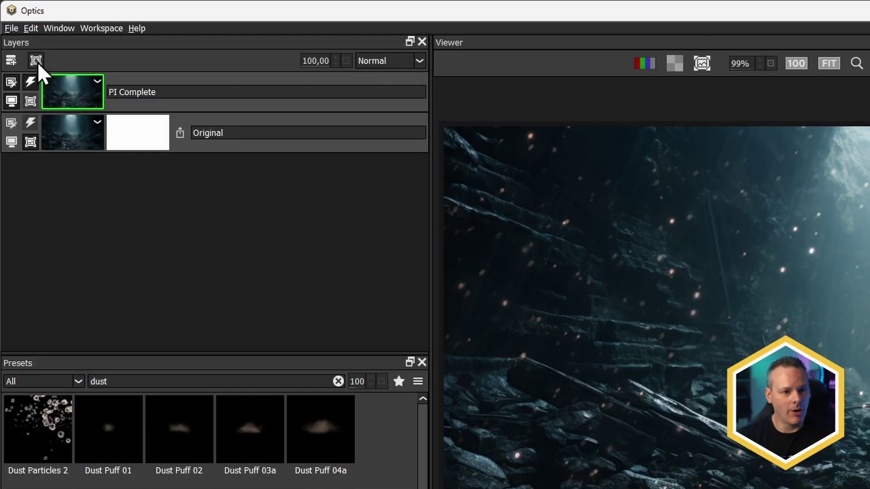
# Add a Path mask to the dust layer, outlining the light shaft and the central cave path, and refine its lower corner points
pyautogui.click(17, 30)
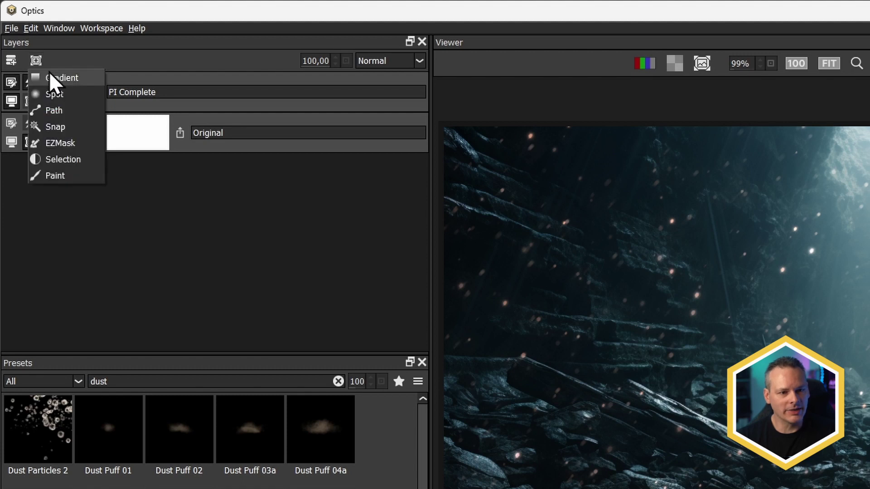
pyautogui.click(78, 113)
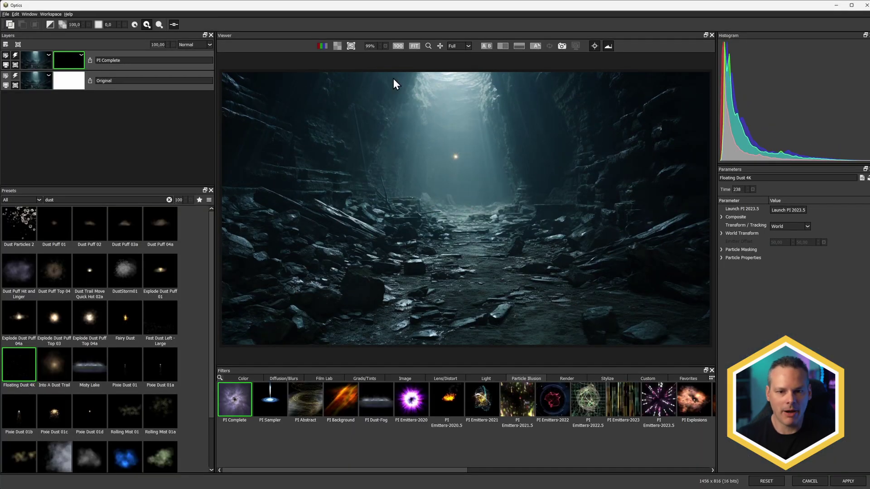
pyautogui.click(420, 58)
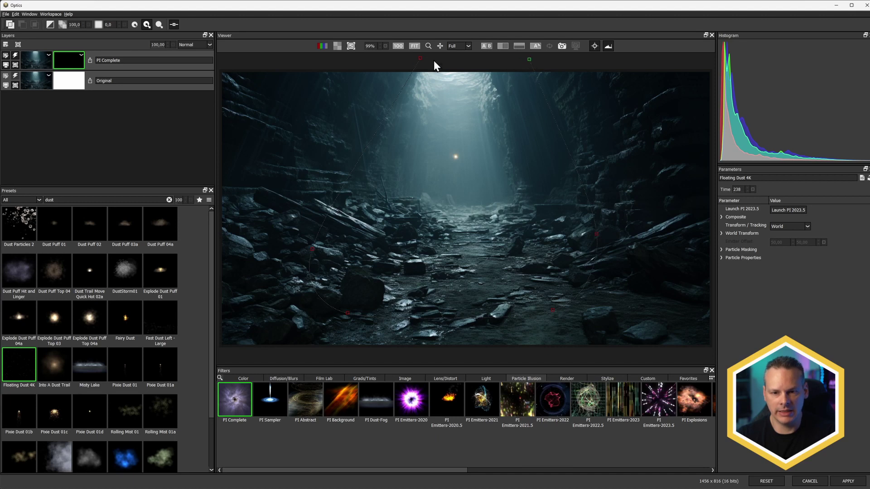
pyautogui.click(420, 57)
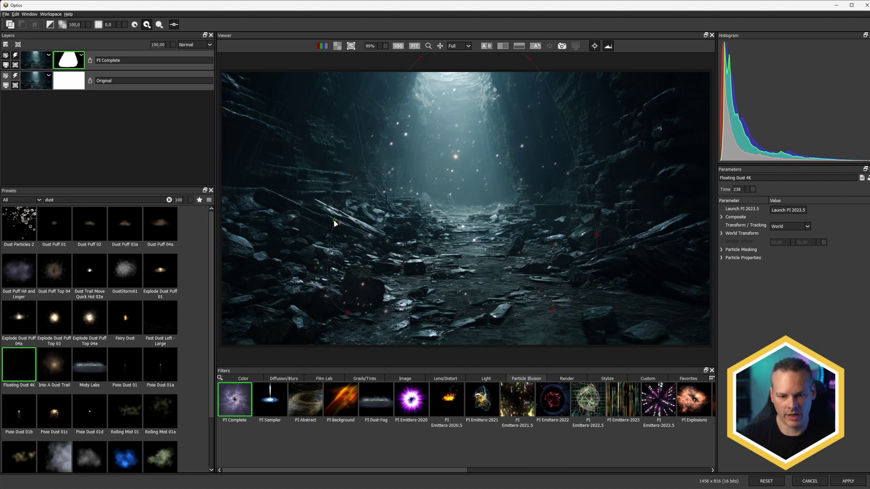
pyautogui.moveTo(348, 313); pyautogui.dragTo(391, 271)
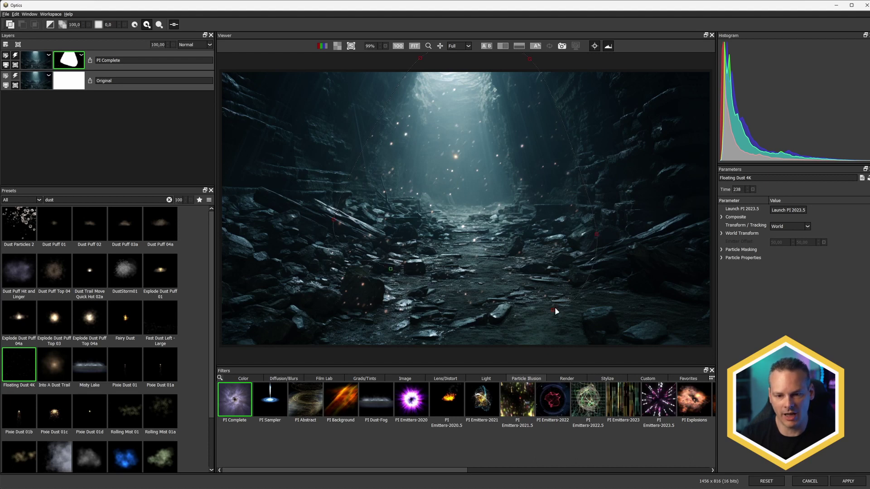
pyautogui.moveTo(520, 274); pyautogui.dragTo(514, 266)
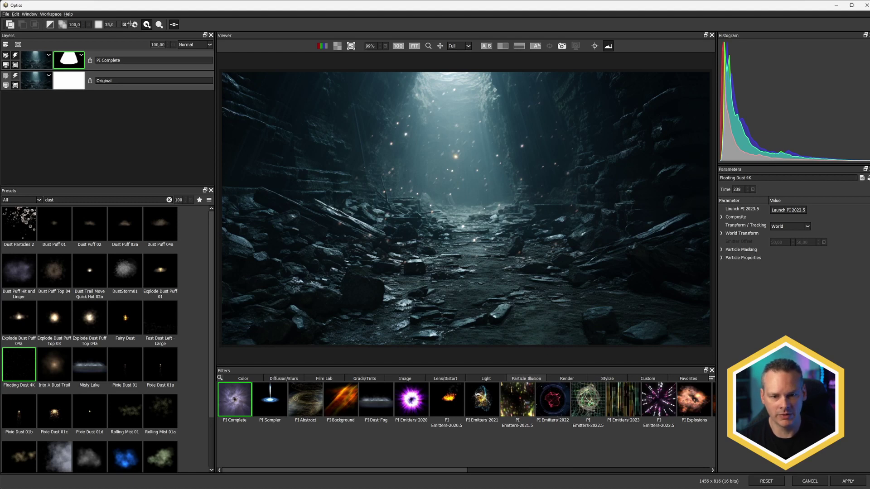
# Soften the path mask's edge with a blur of 84 and set the dust effect's Time to 176
pyautogui.moveTo(109, 25); pyautogui.dragTo(401, 91)
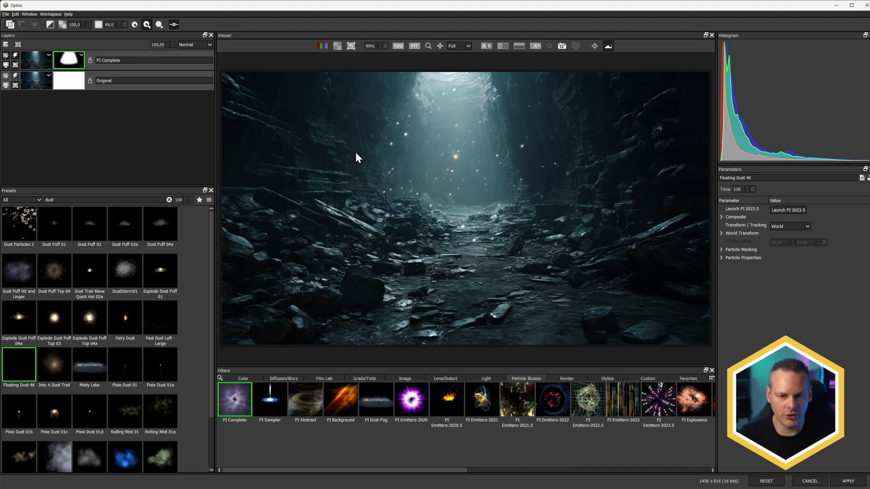
pyautogui.scroll(10, 355, 152)
pyautogui.moveTo(535, 122); pyautogui.dragTo(269, 379)
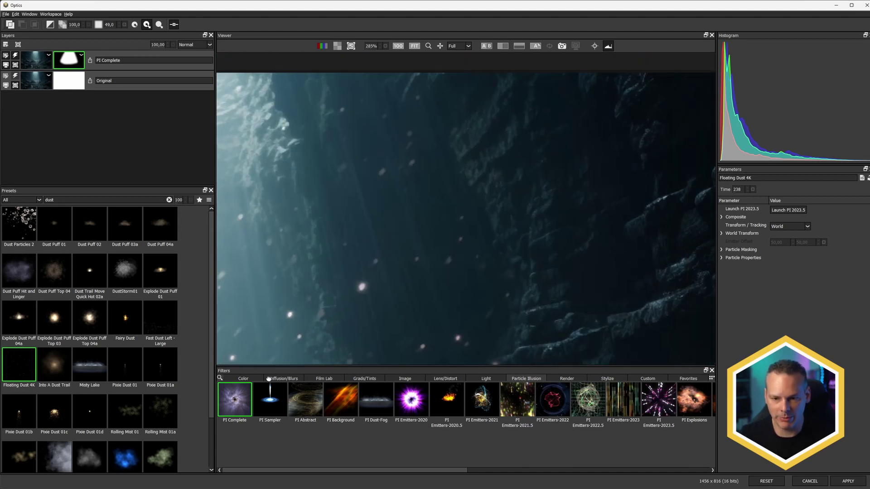
pyautogui.moveTo(447, 282); pyautogui.dragTo(341, 206)
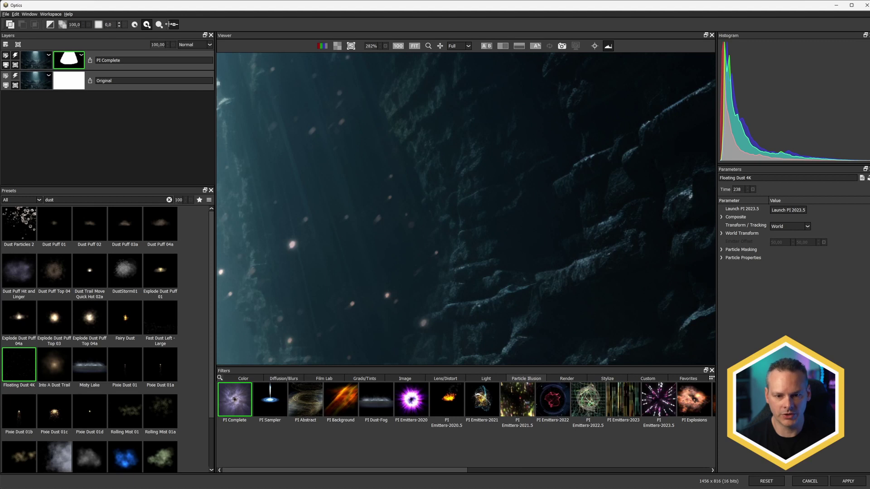
pyautogui.moveTo(169, 24); pyautogui.dragTo(205, 26)
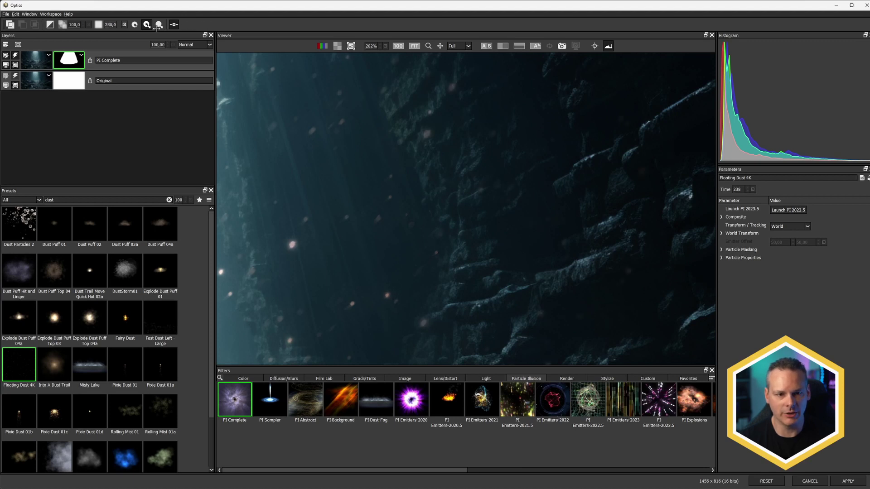
pyautogui.moveTo(144, 29); pyautogui.dragTo(142, 31)
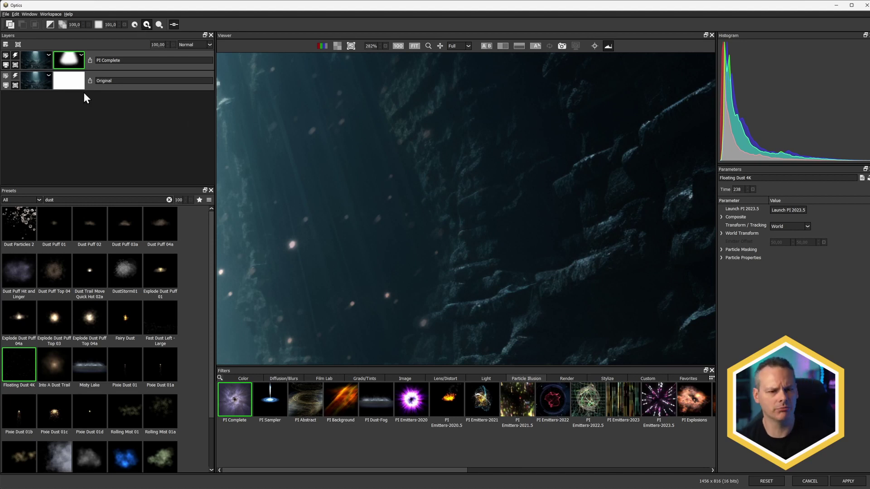
pyautogui.moveTo(98, 24); pyautogui.dragTo(93, 27)
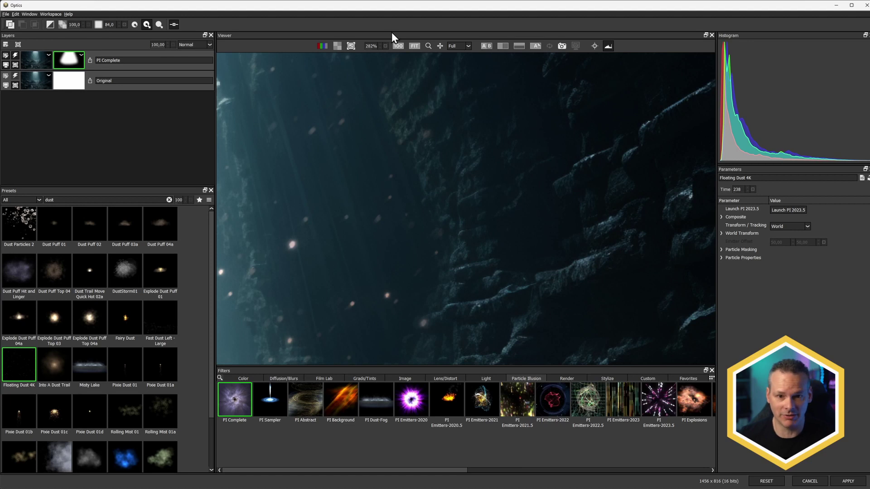
pyautogui.click(399, 46)
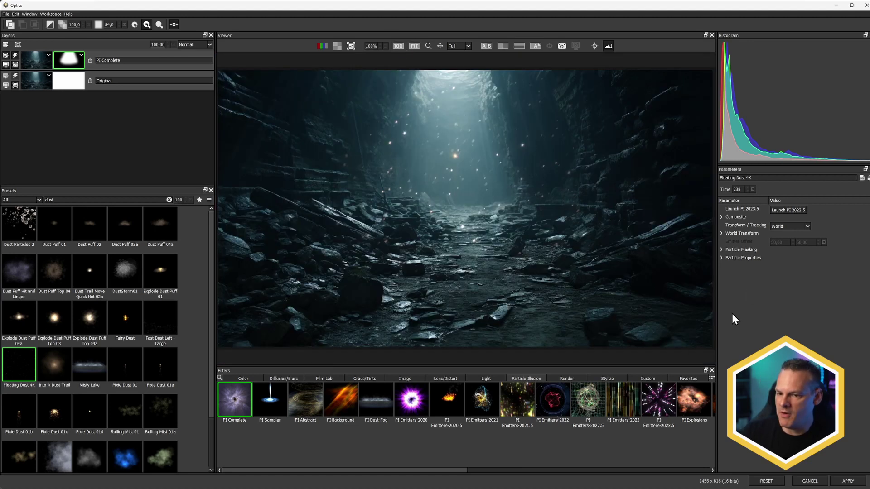
pyautogui.moveTo(665, 227); pyautogui.dragTo(710, 228)
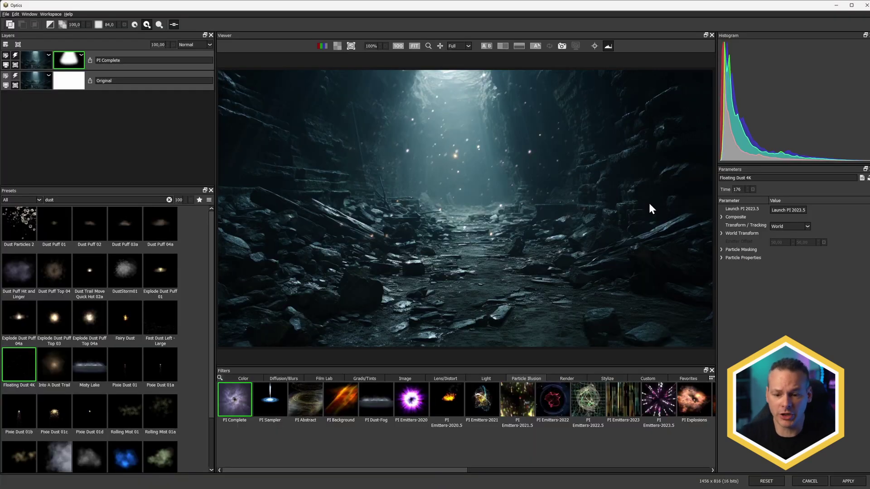
# Add a new layer above the masked dust layer and apply the PI Complete filter to it
pyautogui.click(5, 45)
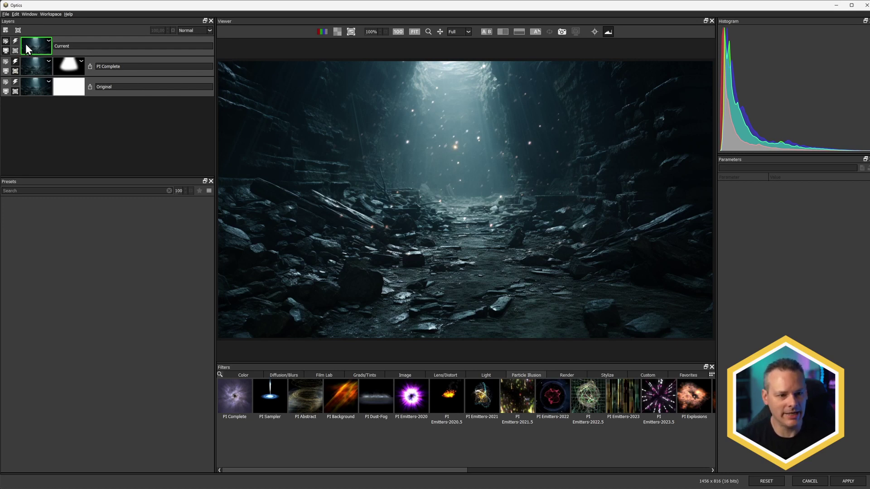
pyautogui.moveTo(452, 470); pyautogui.dragTo(306, 472)
pyautogui.click(241, 398)
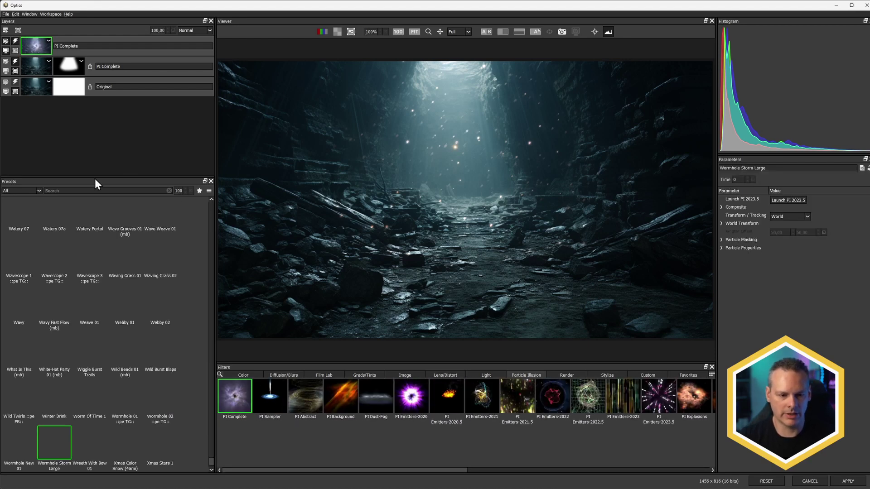
# Search the presets for "mist" and try Slowly Rising Mist and Drifting Mist at different Time values
pyautogui.write('mist')
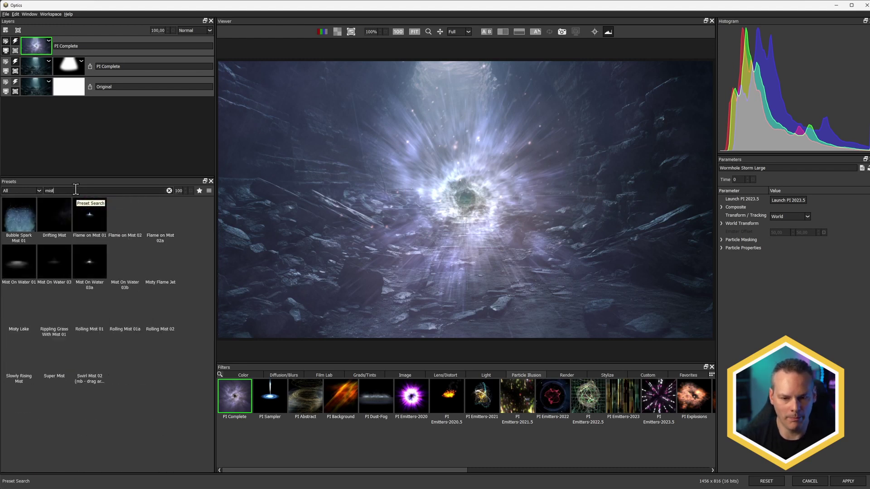
pyautogui.click(17, 351)
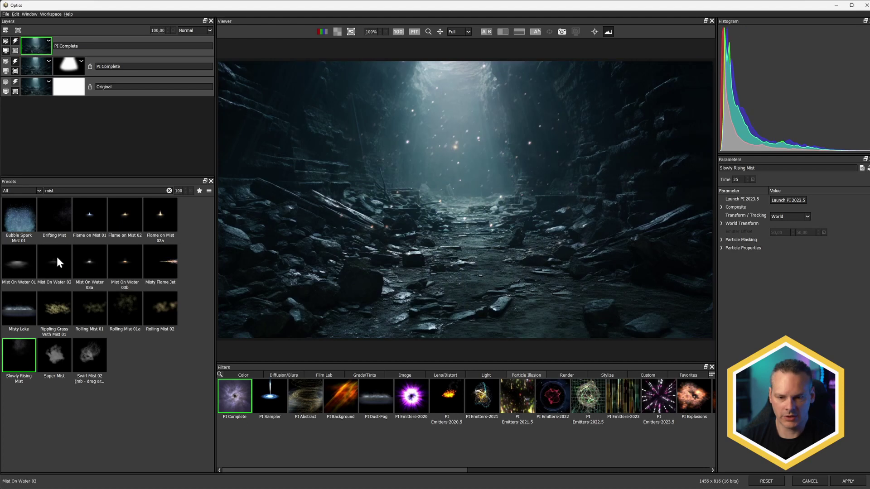
pyautogui.moveTo(738, 180); pyautogui.dragTo(775, 177)
pyautogui.click(53, 218)
pyautogui.moveTo(750, 179); pyautogui.dragTo(778, 182)
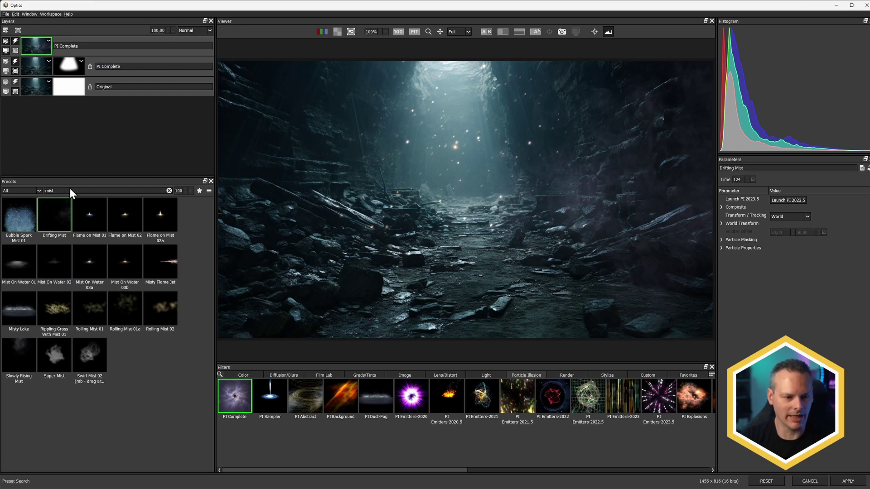
# Search the presets for "fog", apply Fog Fast with Fluids, and move its center point slightly lower over the cave path
pyautogui.doubleClick(49, 190)
pyautogui.write('fog')
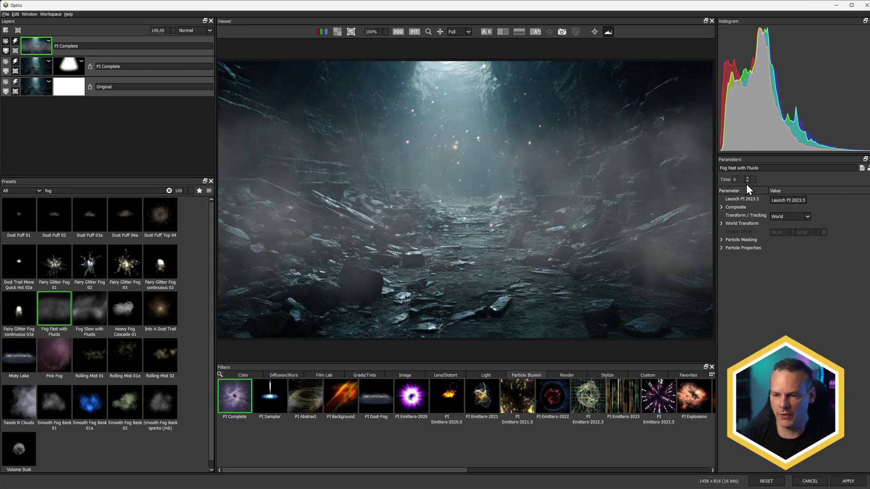
pyautogui.moveTo(742, 180); pyautogui.dragTo(647, 196)
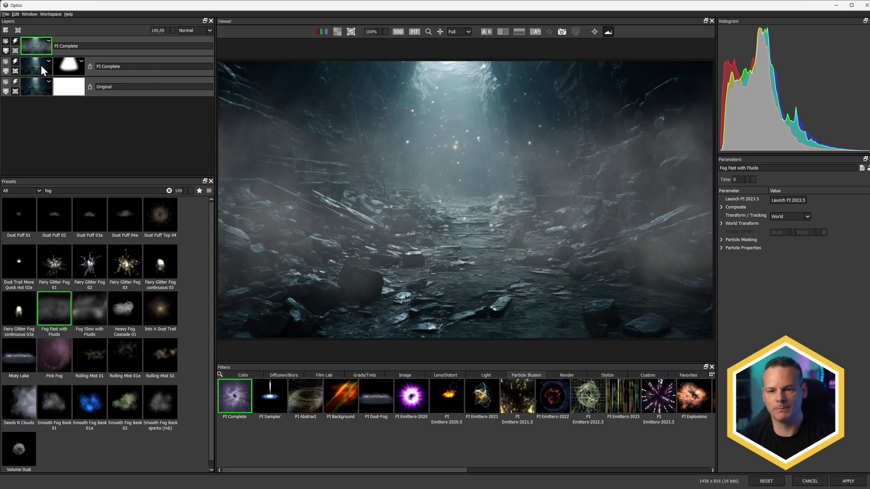
pyautogui.click(594, 32)
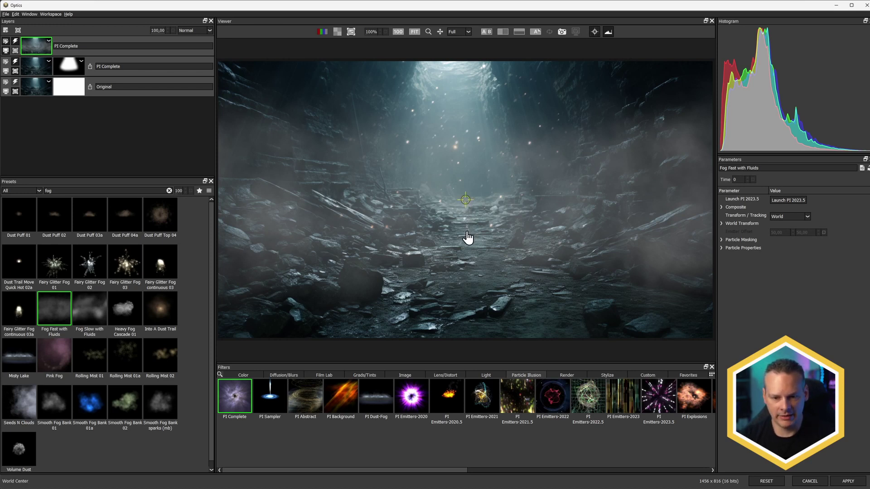
pyautogui.moveTo(464, 203); pyautogui.dragTo(465, 207)
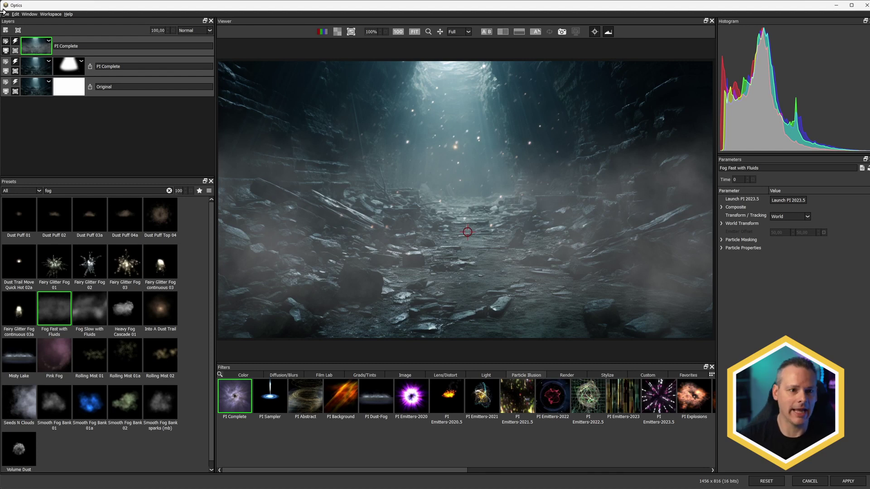
# Add a path mask to the fog layer, outlining the rocky cave floor with its upper edge just below the light shaft
pyautogui.click(18, 32)
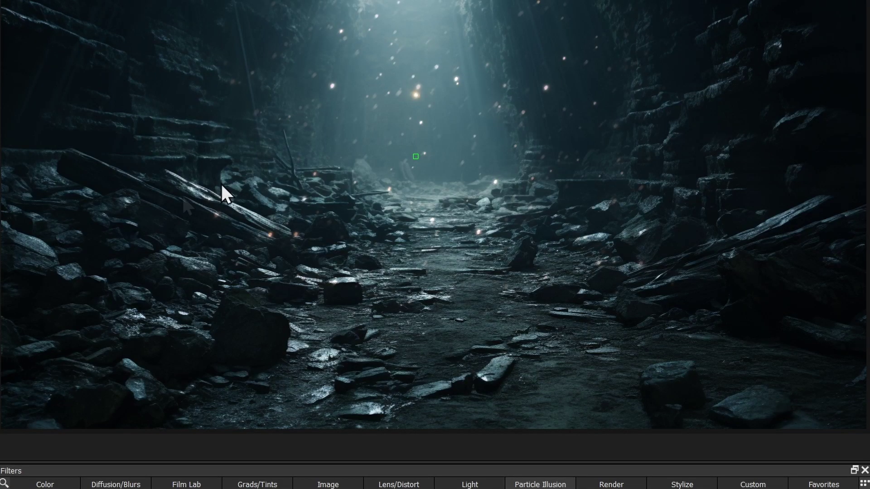
pyautogui.click(65, 312)
pyautogui.click(187, 418)
pyautogui.click(709, 403)
pyautogui.click(765, 252)
pyautogui.click(415, 157)
pyautogui.moveTo(414, 159); pyautogui.dragTo(412, 186)
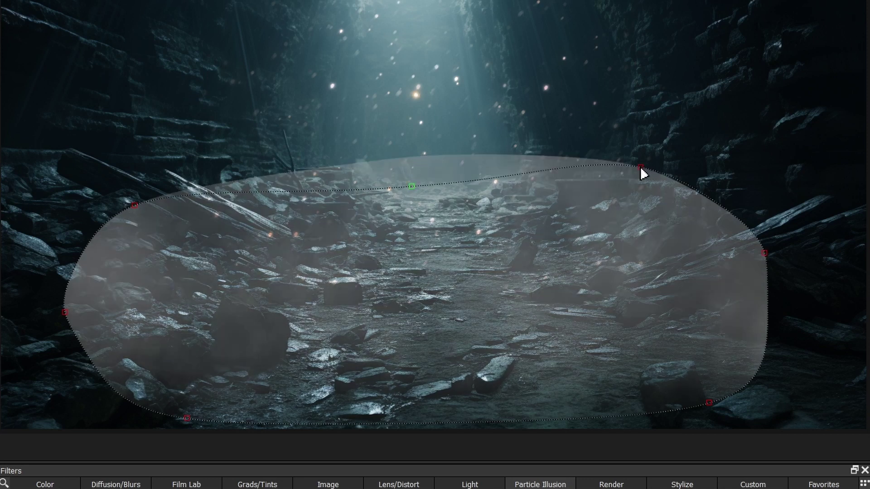
pyautogui.moveTo(641, 168); pyautogui.dragTo(651, 187)
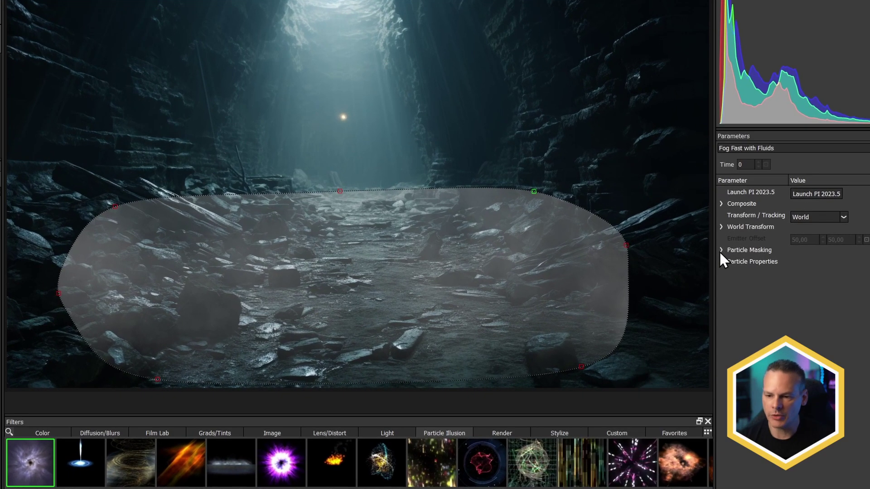
# Set the fog's particle masking to Render Mask, Full Particles
pyautogui.click(721, 249)
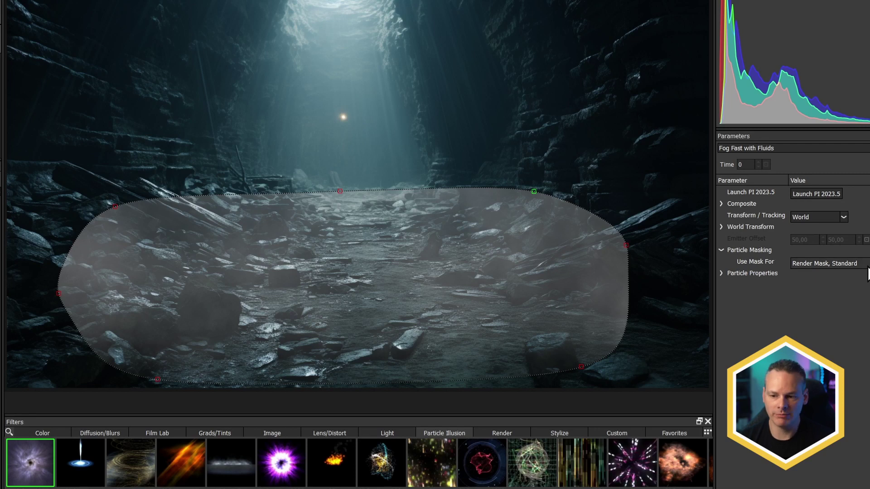
pyautogui.click(864, 264)
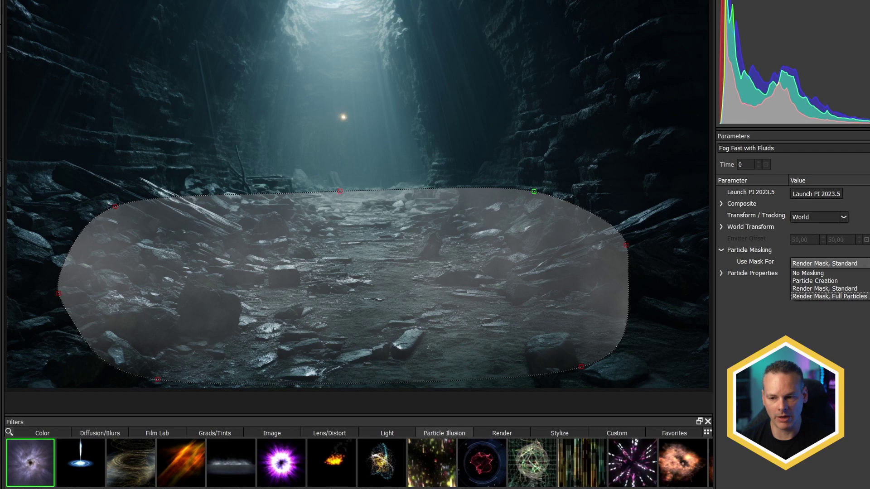
pyautogui.press('Return')
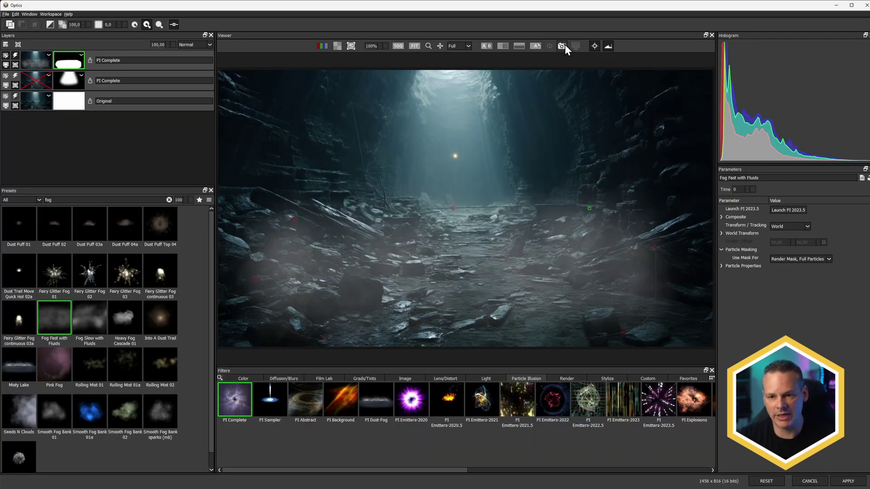
# Hide the on-screen controls and use the fog layer's mask for Particle Creation
pyautogui.click(595, 45)
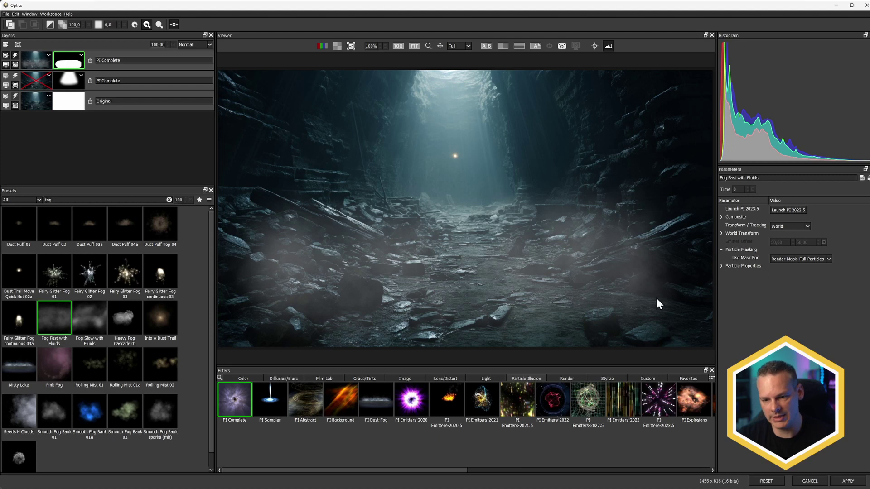
pyautogui.click(814, 258)
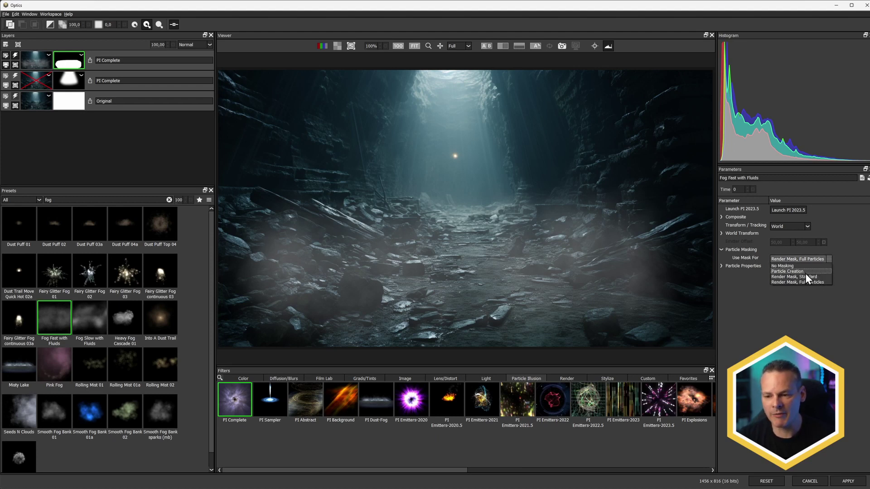
pyautogui.click(807, 272)
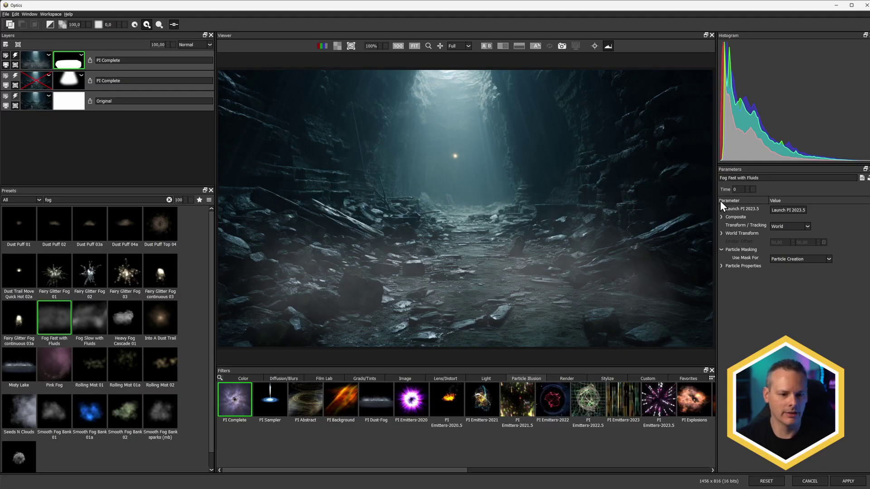
# Inspect the Fog Fast emitter's area and properties in the Particle Illusion editor, leaving the effect unedited
pyautogui.click(800, 211)
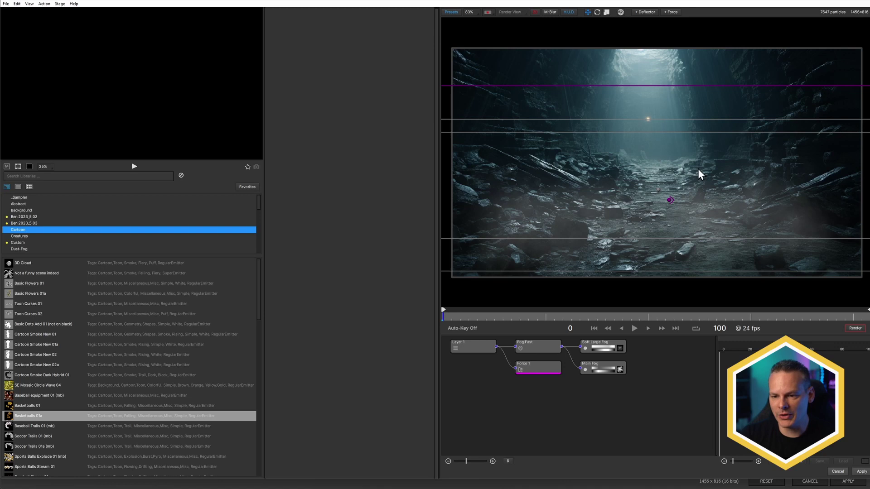
pyautogui.click(552, 349)
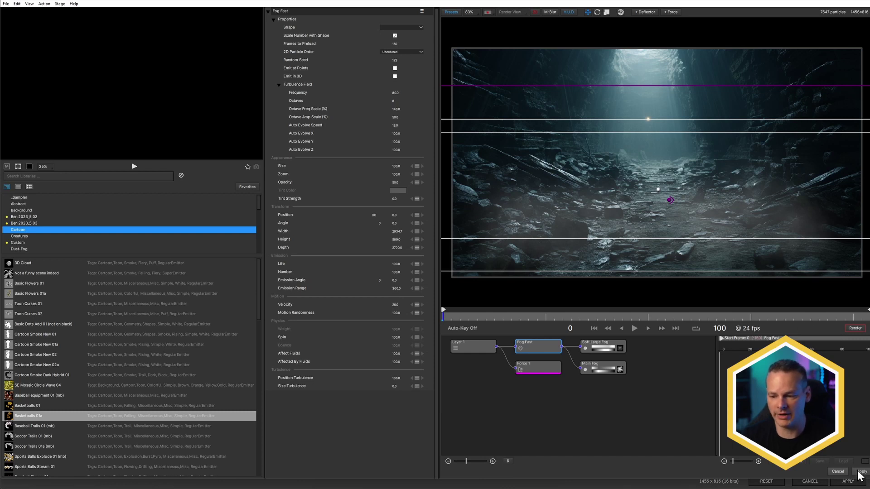
pyautogui.click(832, 471)
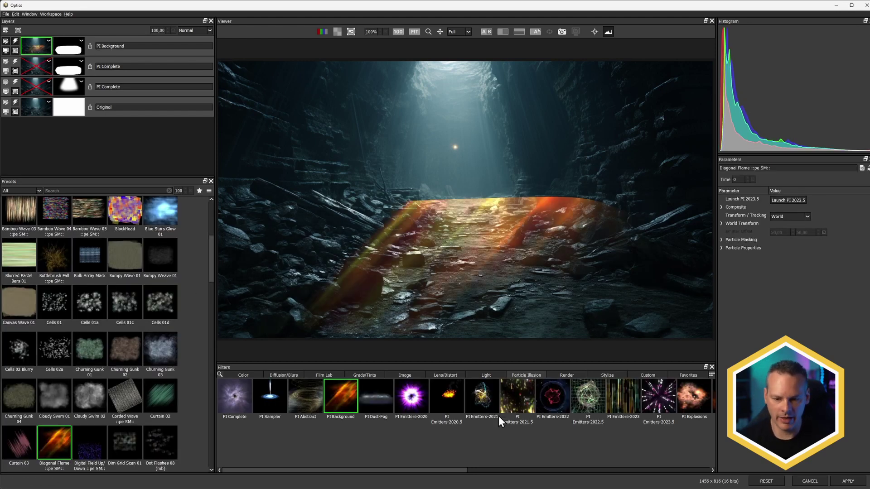
# Apply the Chained Dots 2 preset from PI Emitters-2021 and set its particle masking to Render Mask, Full Particles
pyautogui.click(483, 397)
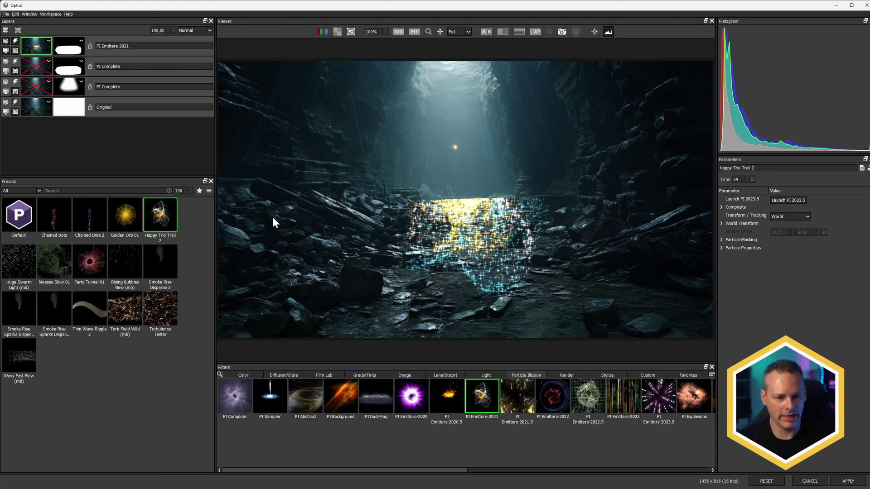
pyautogui.click(89, 219)
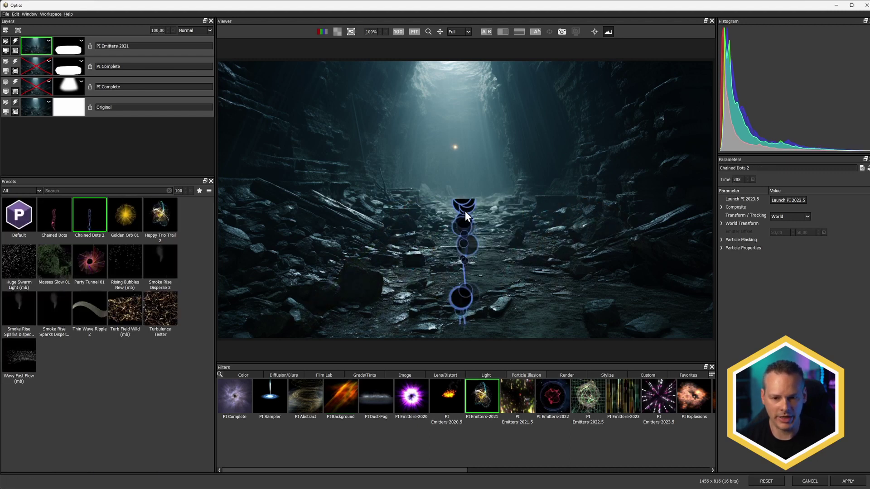
pyautogui.click(721, 248)
pyautogui.click(729, 248)
pyautogui.click(722, 241)
pyautogui.click(828, 249)
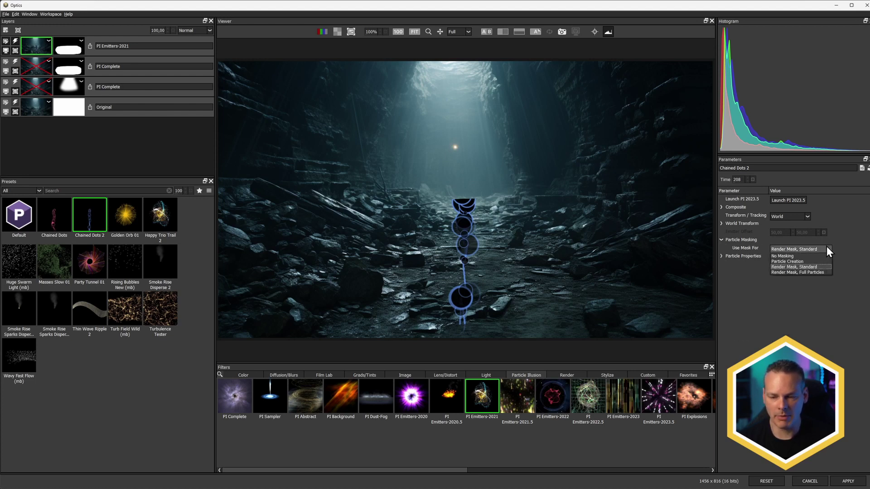
pyautogui.click(828, 273)
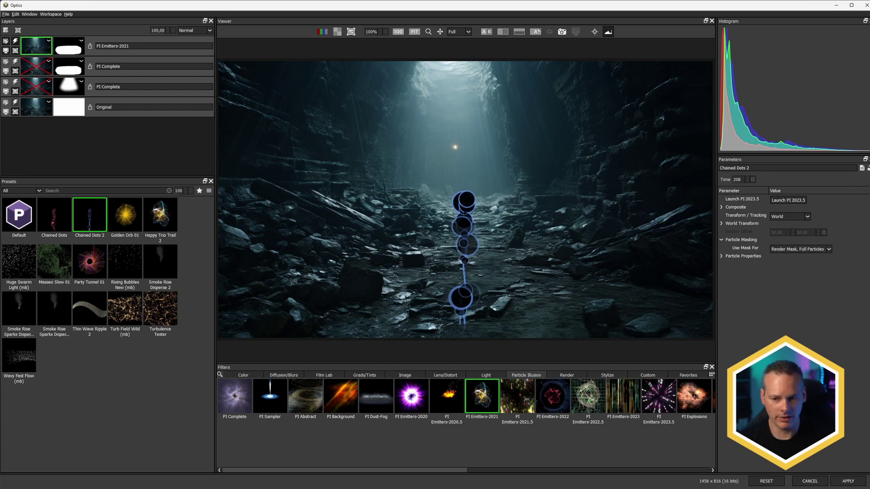
# Use the mask for Particle Creation on the chained dots and set Transform / Tracking to Emitter
pyautogui.click(826, 249)
pyautogui.click(824, 262)
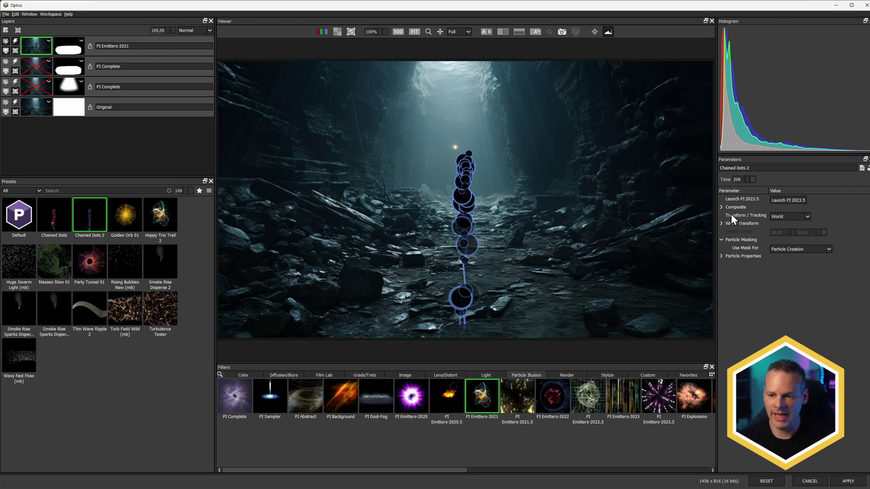
pyautogui.click(778, 217)
pyautogui.click(788, 234)
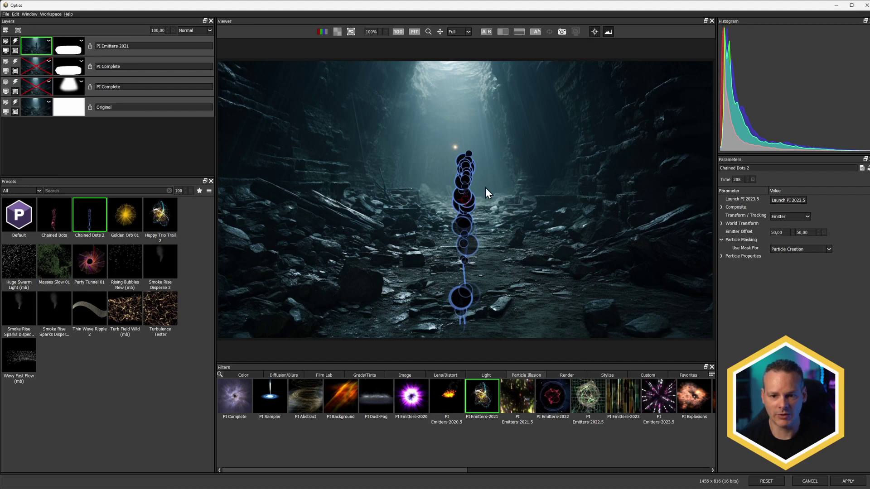
# Test the chained dots' emitter point outside and inside the mask edges, toggling the mask view to compare positions
pyautogui.moveTo(462, 199)
pyautogui.mouseDown()
pyautogui.moveTo(465, 182)
pyautogui.moveTo(431, 239)
pyautogui.moveTo(455, 336)
pyautogui.moveTo(459, 190)
pyautogui.mouseUp()
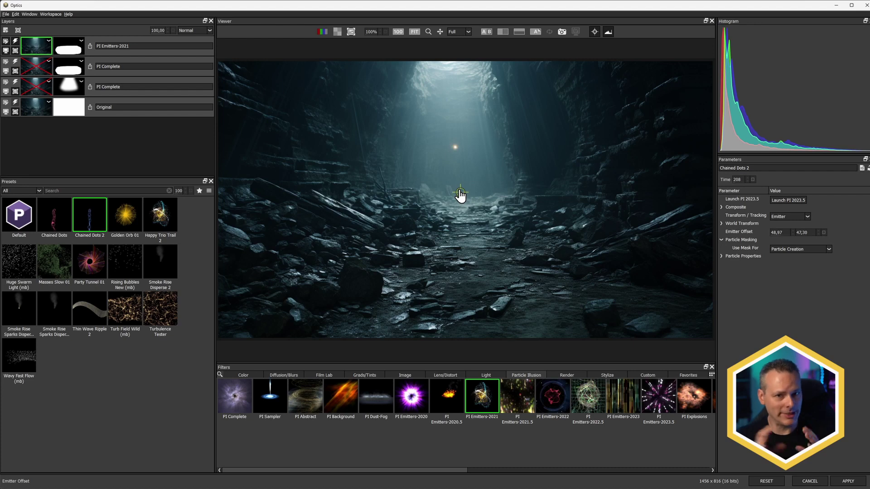
pyautogui.moveTo(459, 191); pyautogui.dragTo(255, 243)
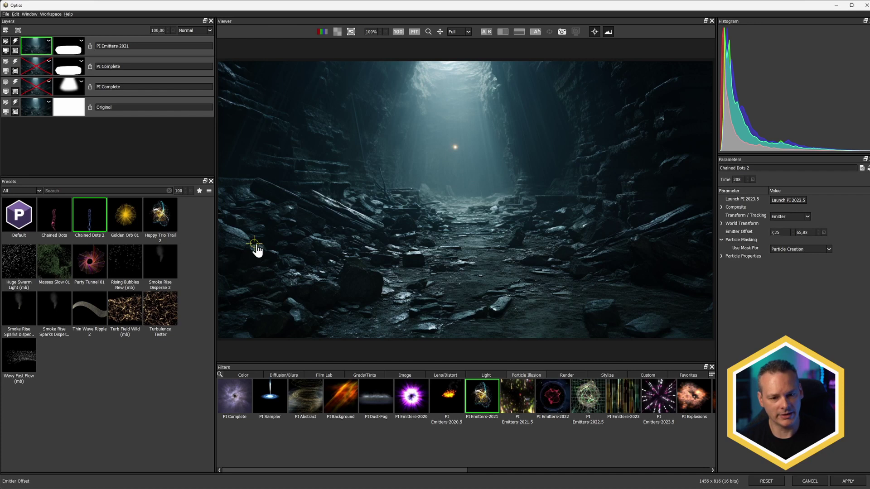
pyautogui.press('m')
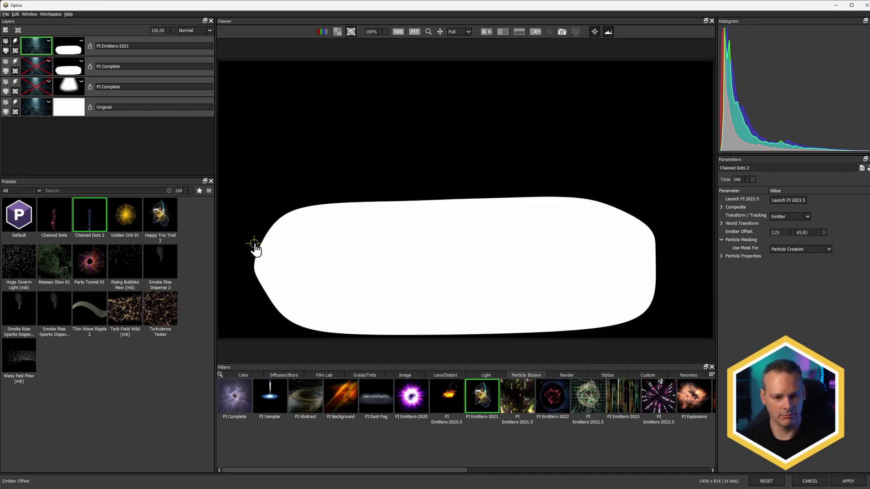
pyautogui.press('m')
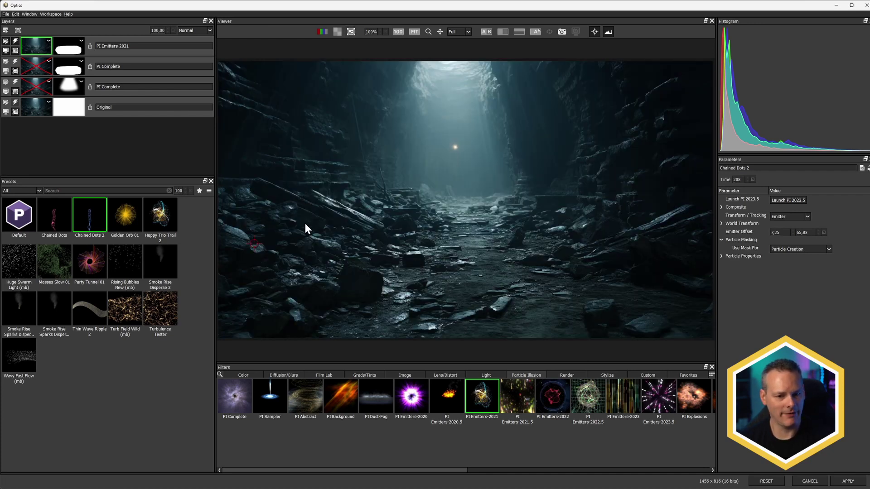
pyautogui.moveTo(255, 249); pyautogui.dragTo(268, 249)
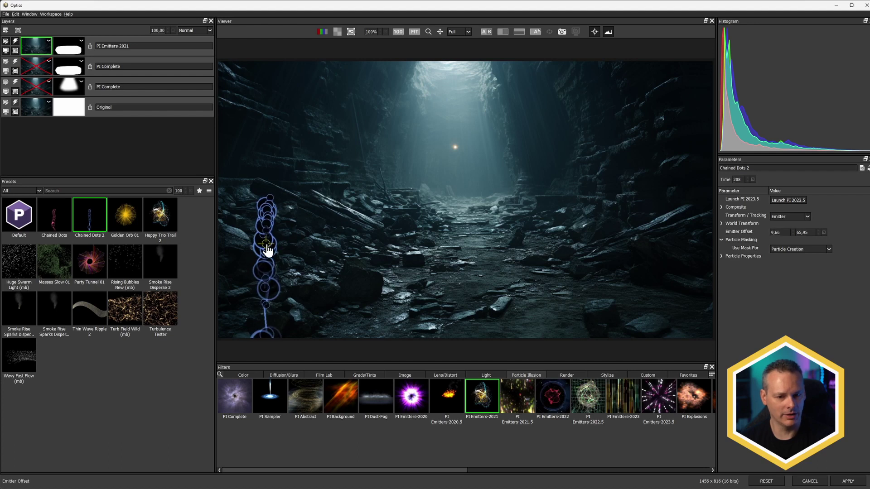
pyautogui.press('m')
pyautogui.press('m')
pyautogui.moveTo(265, 245); pyautogui.dragTo(399, 244)
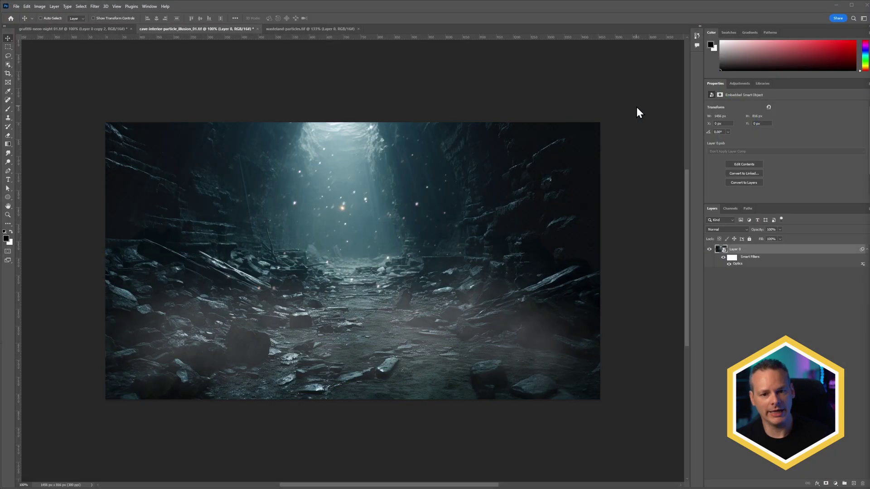
# Switch to the wasteland-particles.tif document in Photoshop and convert Layer 0 to a smart object
pyautogui.click(295, 30)
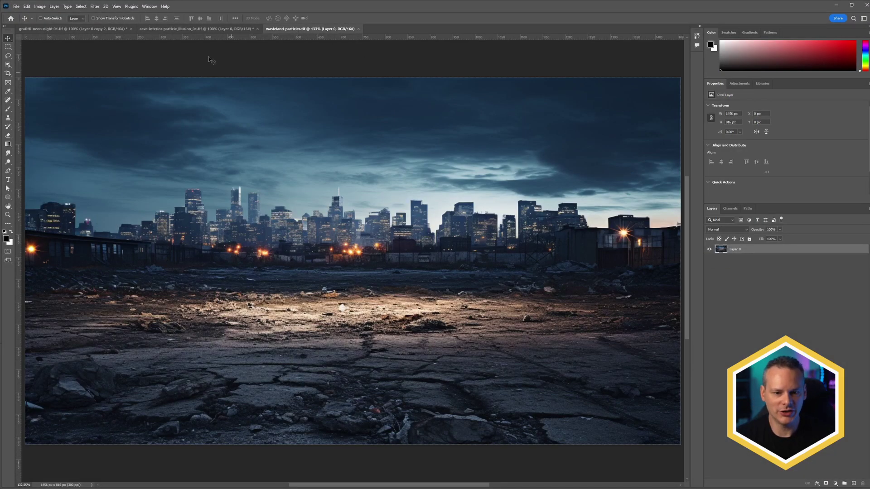
pyautogui.rightClick(792, 253)
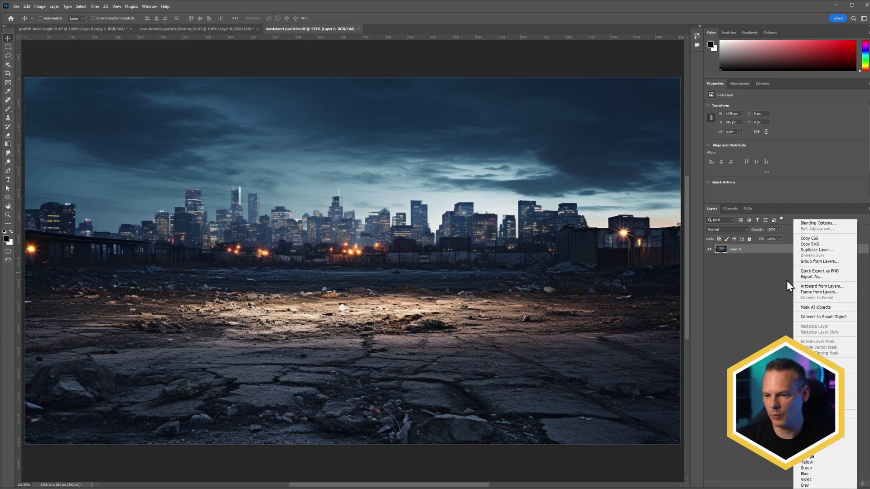
pyautogui.click(838, 317)
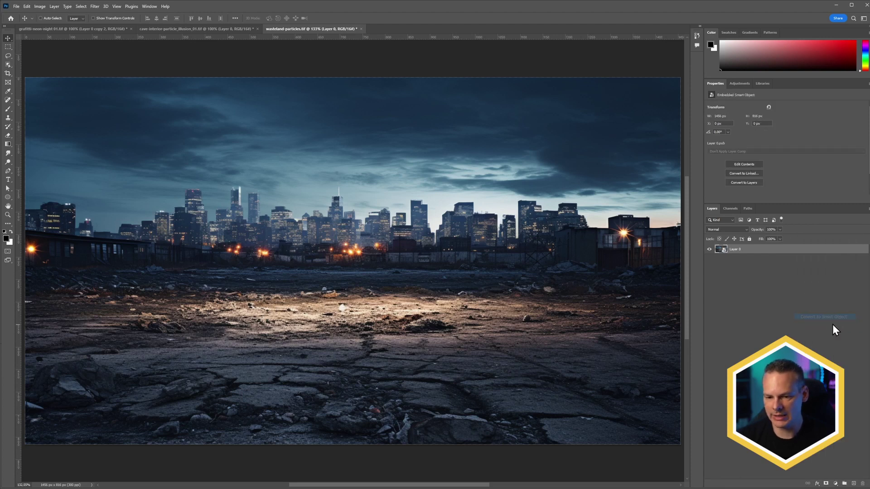
# Launch the Optics filter on the wasteland smart object
pyautogui.click(117, 7)
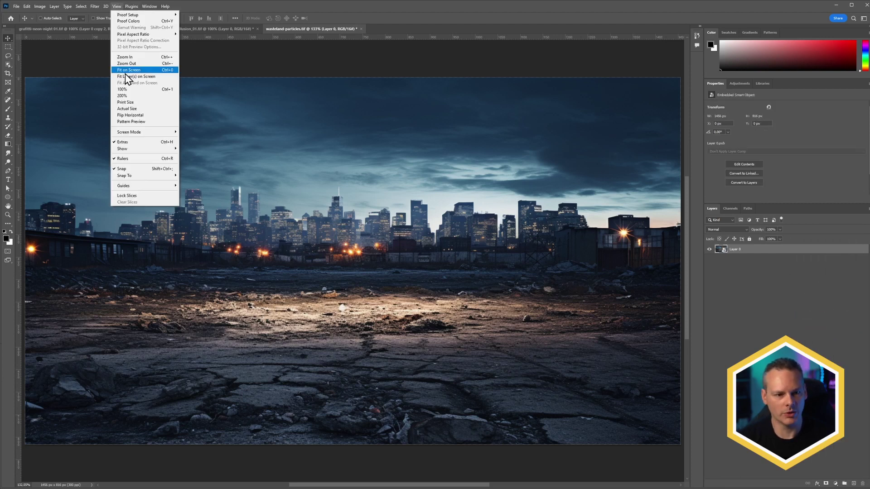
pyautogui.moveTo(95, 6)
pyautogui.moveTo(116, 162)
pyautogui.click(190, 163)
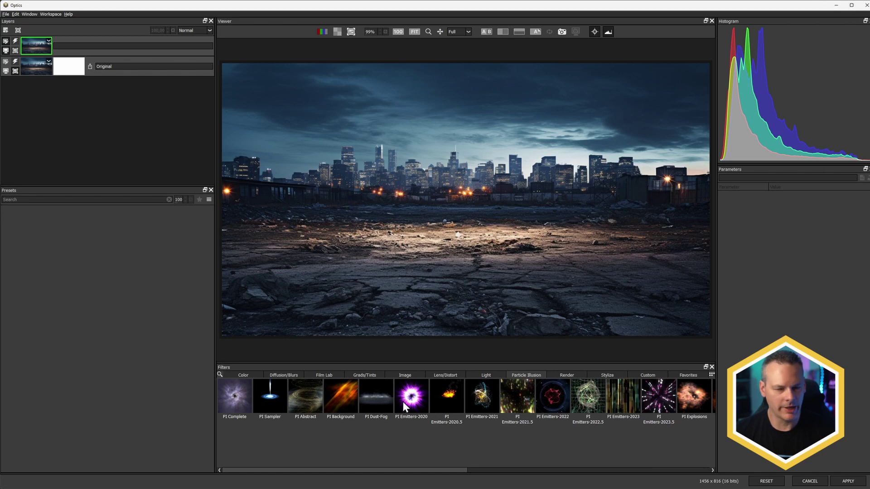
# Apply the Pixels Fire Smoke 1 preset from PI Emitters-2020.5 and open it in the Particle Illusion editor
pyautogui.click(454, 401)
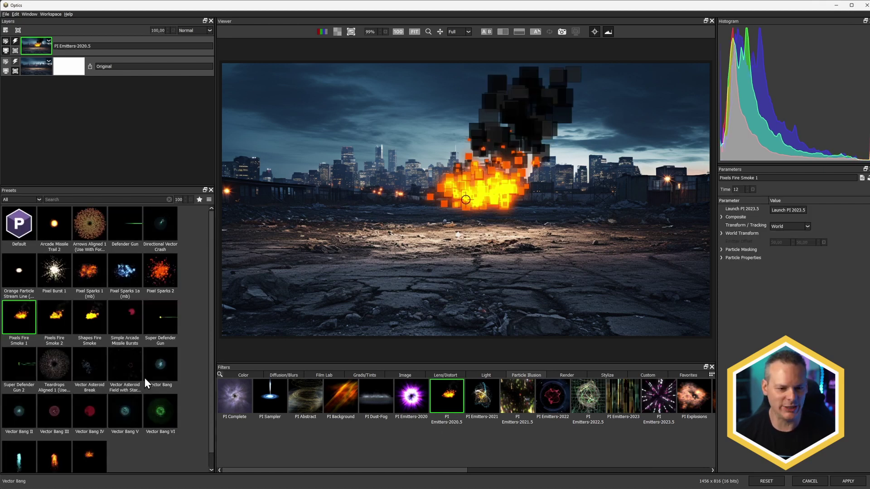
pyautogui.click(18, 318)
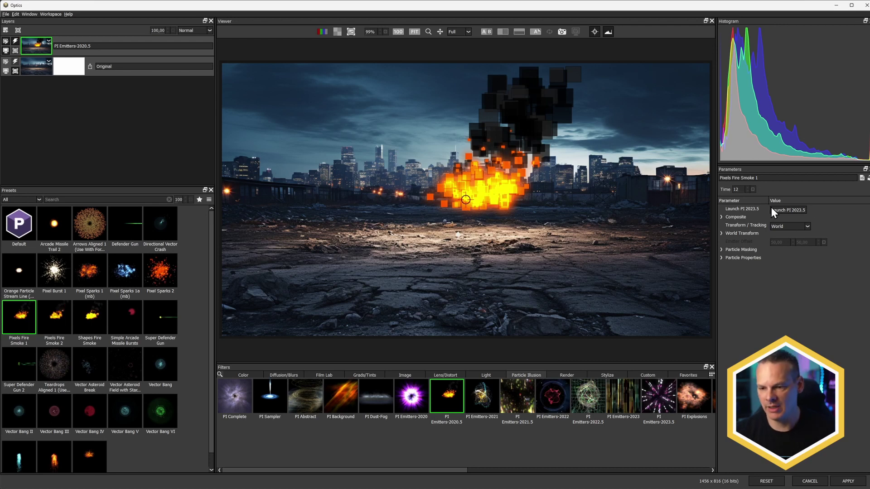
pyautogui.click(790, 210)
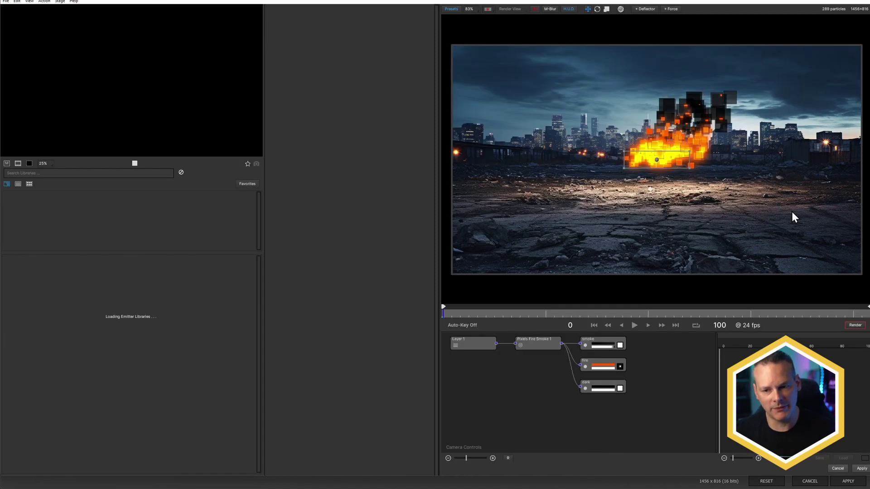
# Widen the fire emitter to span the whole image, move it down over the foreground ground, and apply the edit
pyautogui.moveTo(624, 169); pyautogui.dragTo(450, 185)
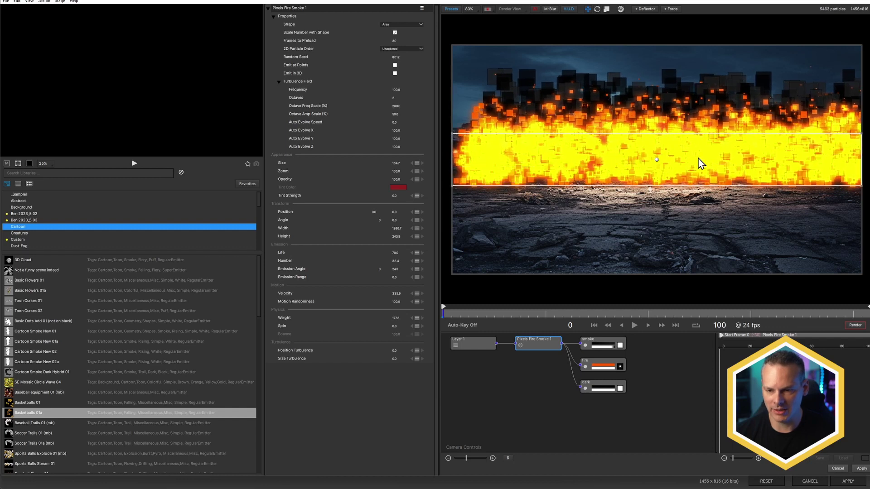
pyautogui.moveTo(656, 160); pyautogui.dragTo(653, 218)
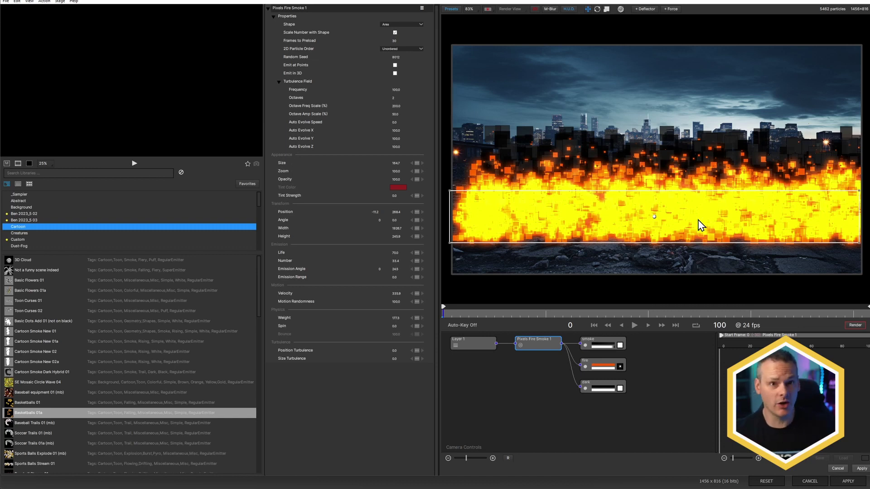
pyautogui.click(857, 470)
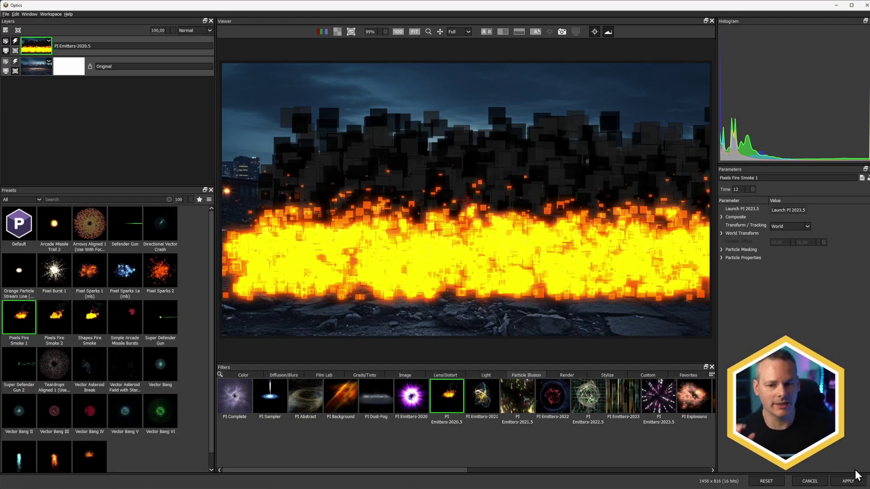
# Add a Paint mask to the fire layer and brush two horizontal strokes over the left and central foreground ground
pyautogui.click(19, 31)
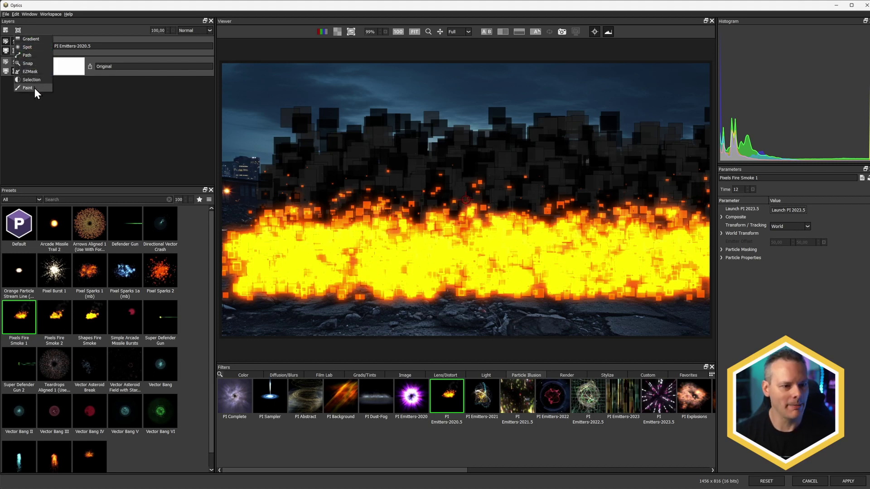
pyautogui.click(28, 88)
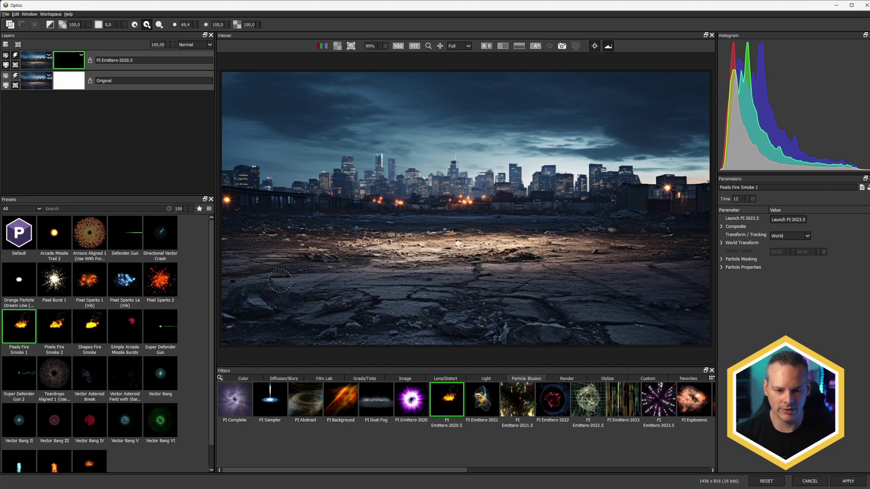
pyautogui.moveTo(283, 282); pyautogui.dragTo(356, 284)
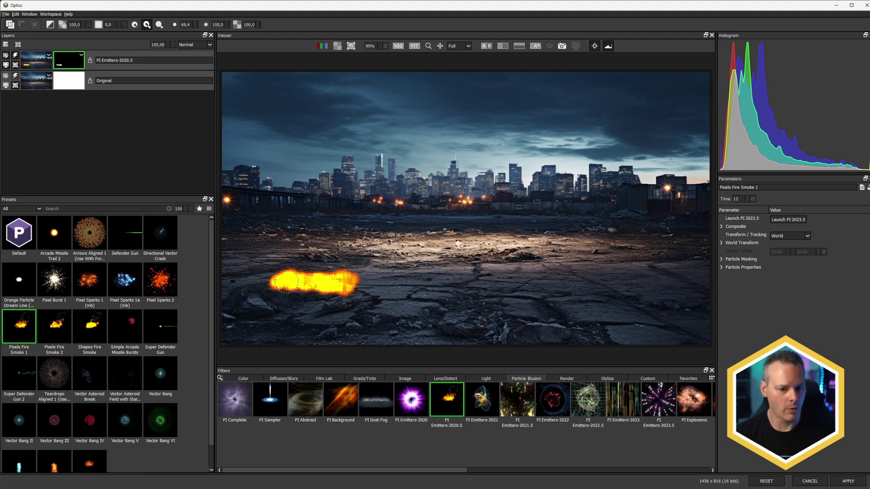
pyautogui.moveTo(405, 268)
pyautogui.mouseDown()
pyautogui.moveTo(426, 262)
pyautogui.moveTo(481, 275)
pyautogui.mouseUp()
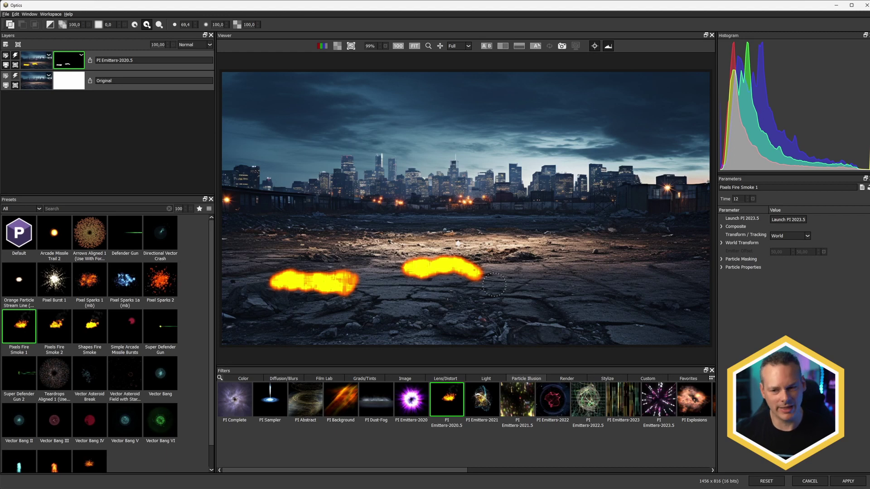
# Use the fire layer's mask for Particle Creation and paint additional fire patches on the right part of the ground
pyautogui.click(721, 259)
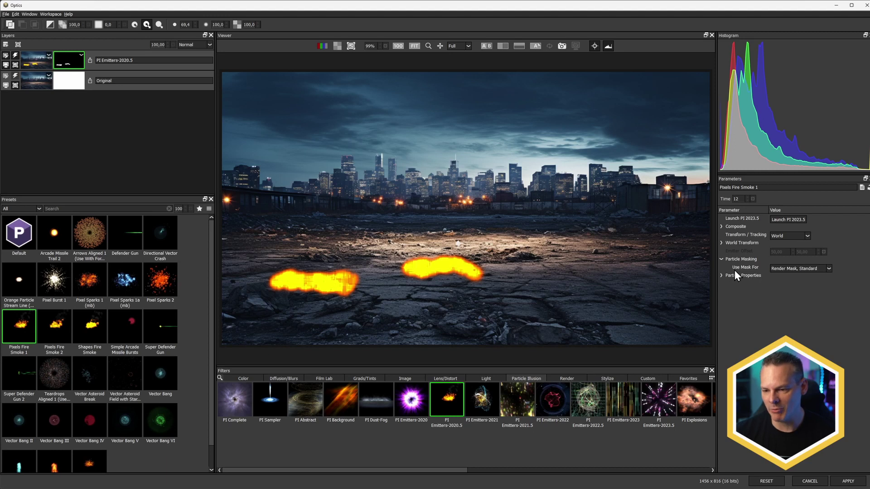
pyautogui.click(821, 269)
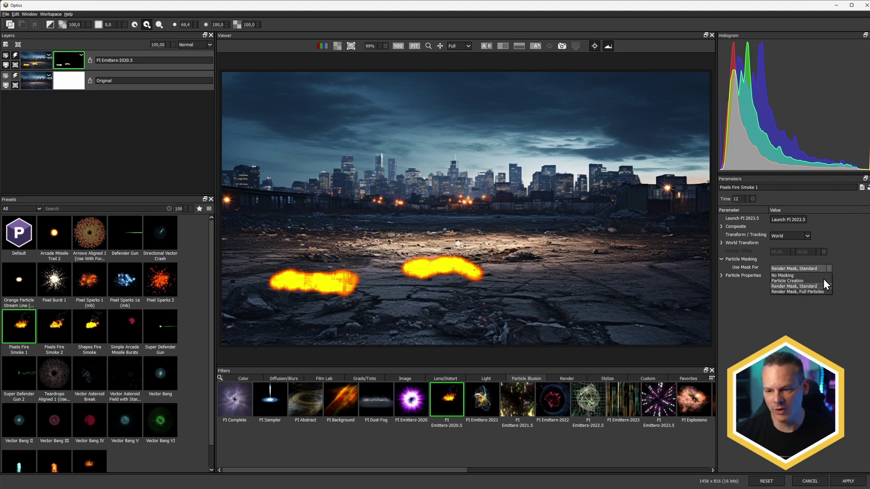
pyautogui.click(823, 281)
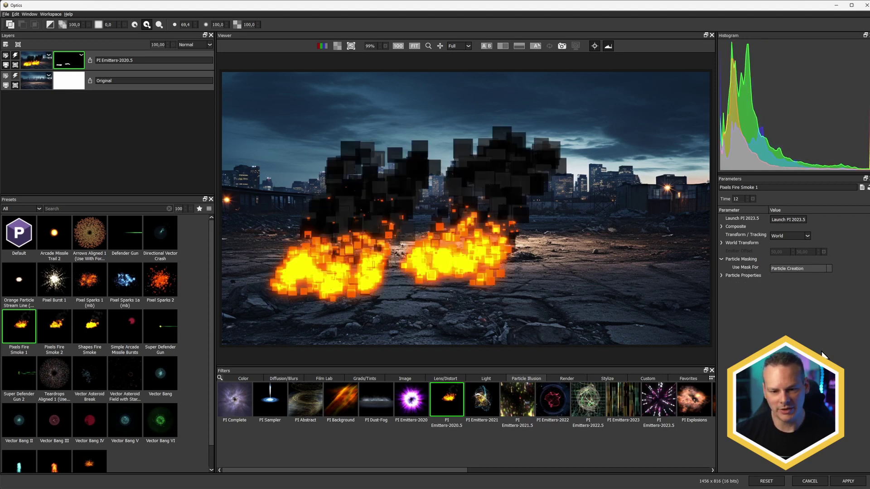
pyautogui.moveTo(540, 302)
pyautogui.mouseDown()
pyautogui.moveTo(620, 290)
pyautogui.moveTo(639, 267)
pyautogui.moveTo(660, 286)
pyautogui.moveTo(694, 276)
pyautogui.moveTo(663, 306)
pyautogui.mouseUp()
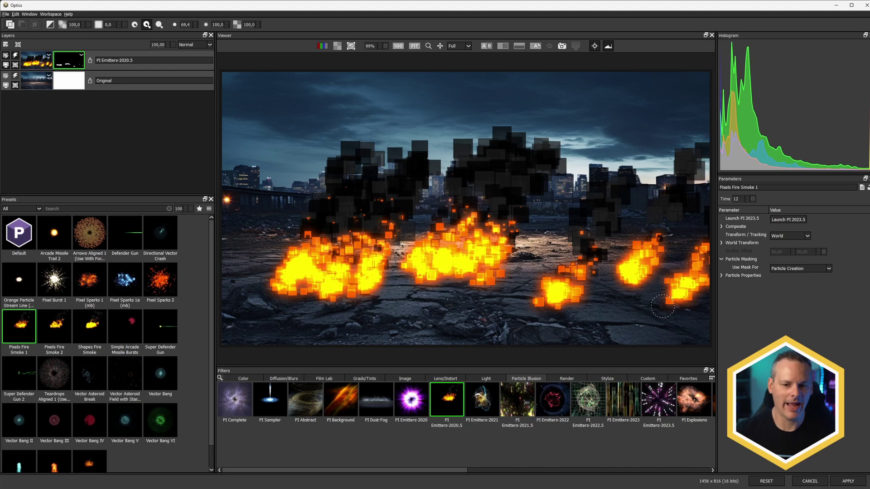
# In the particle properties, set the fire's Size to 37 and Number to 384
pyautogui.click(721, 276)
pyautogui.moveTo(763, 309); pyautogui.dragTo(761, 311)
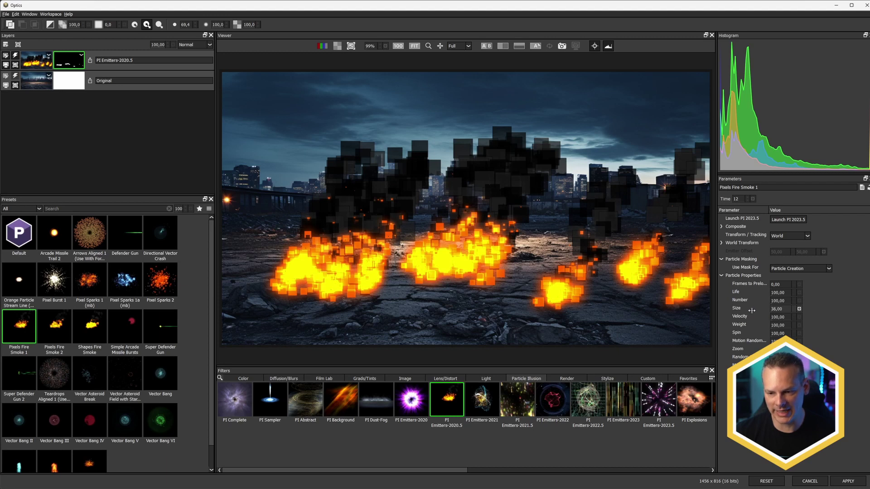
pyautogui.moveTo(781, 309); pyautogui.dragTo(789, 300)
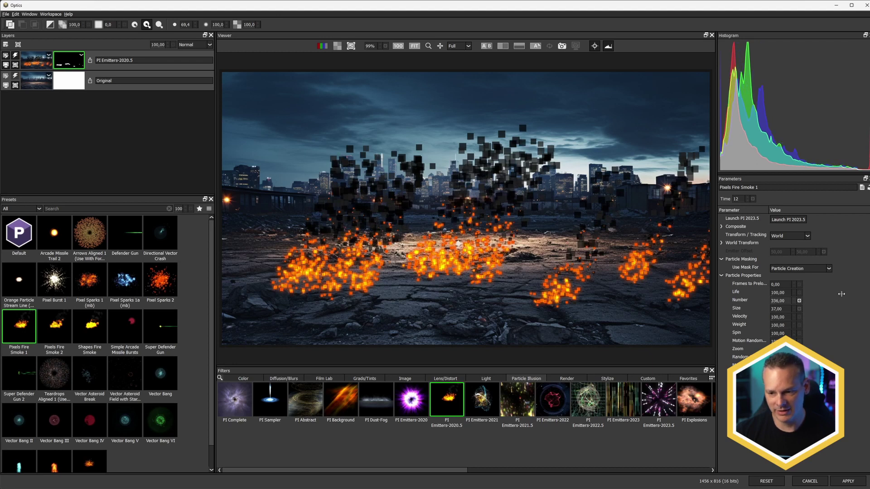
pyautogui.moveTo(842, 294); pyautogui.dragTo(855, 294)
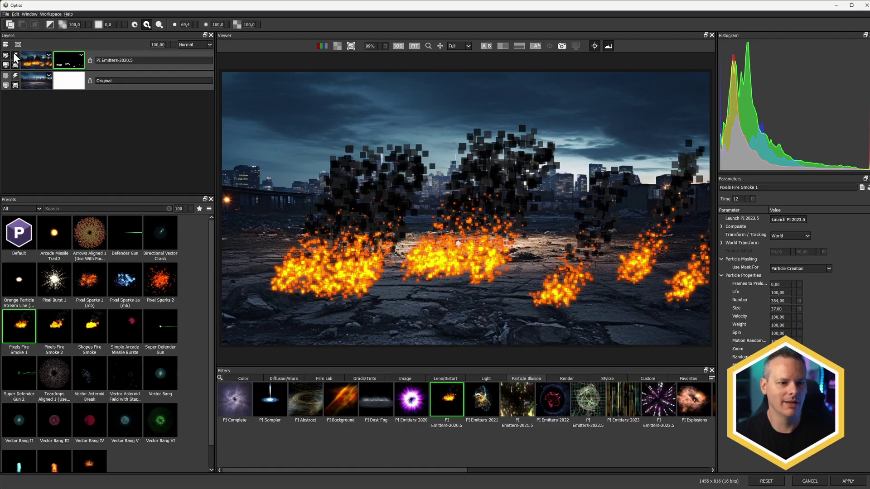
# Hide the masked fire layer and add a new layer with the PI Emitters-2020.5 filter
pyautogui.click(16, 55)
pyautogui.click(6, 44)
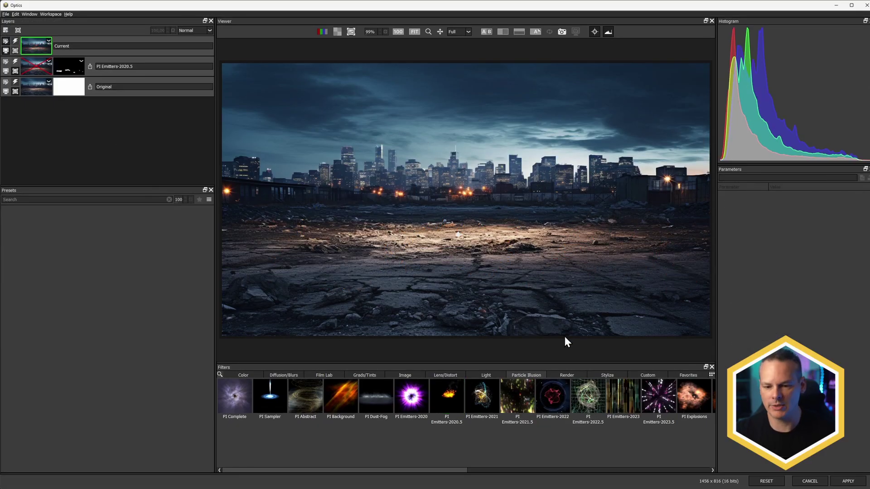
pyautogui.click(449, 394)
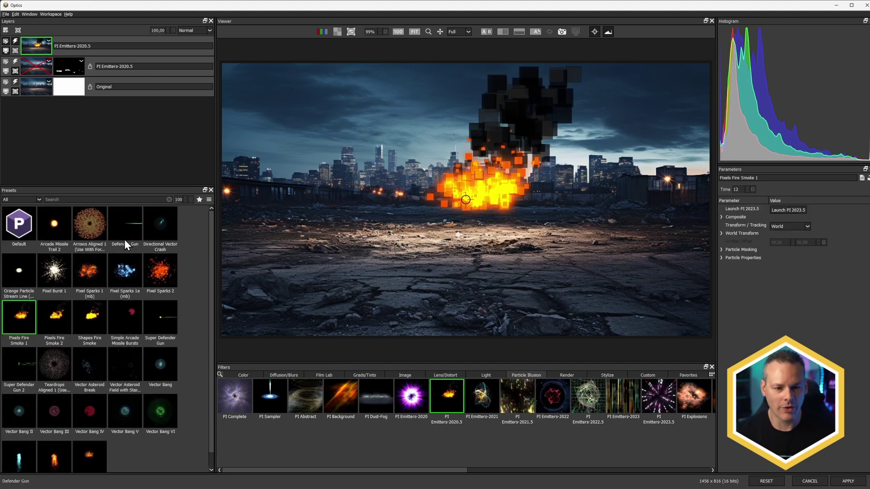
# Set the new fire layer's mask use to Particle Creation and give the layer a Paint mask
pyautogui.click(722, 250)
pyautogui.click(804, 259)
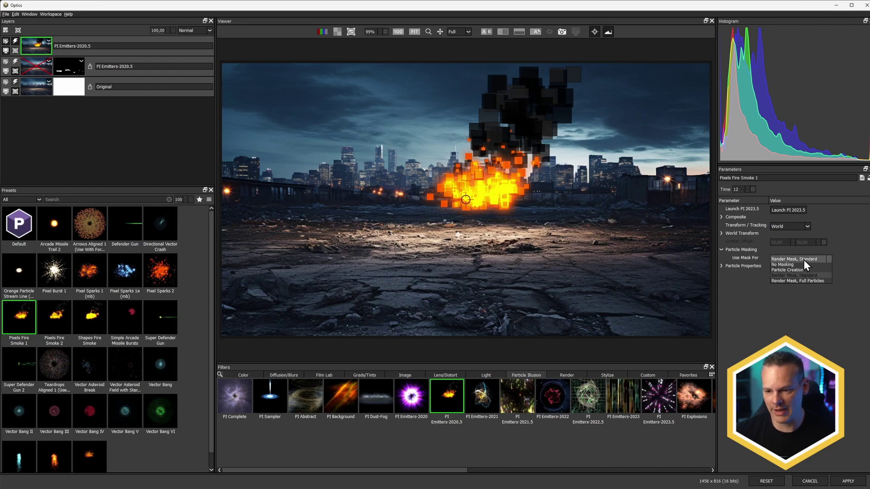
pyautogui.click(812, 273)
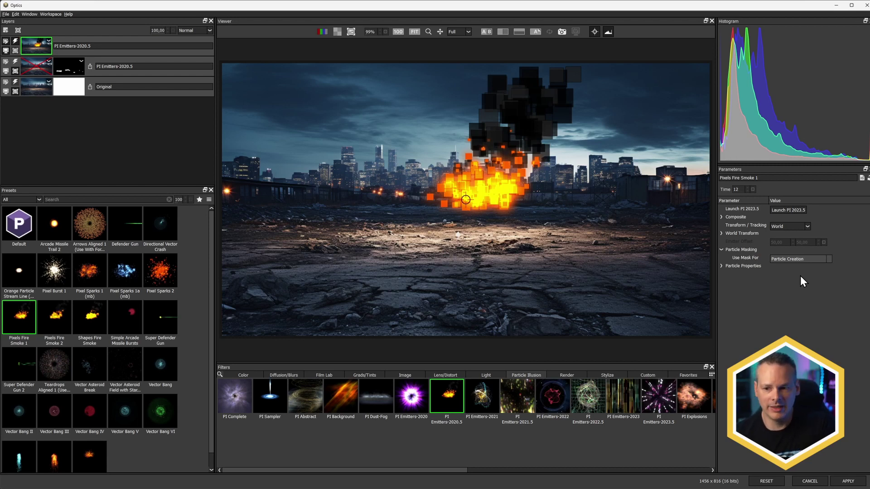
pyautogui.click(721, 232)
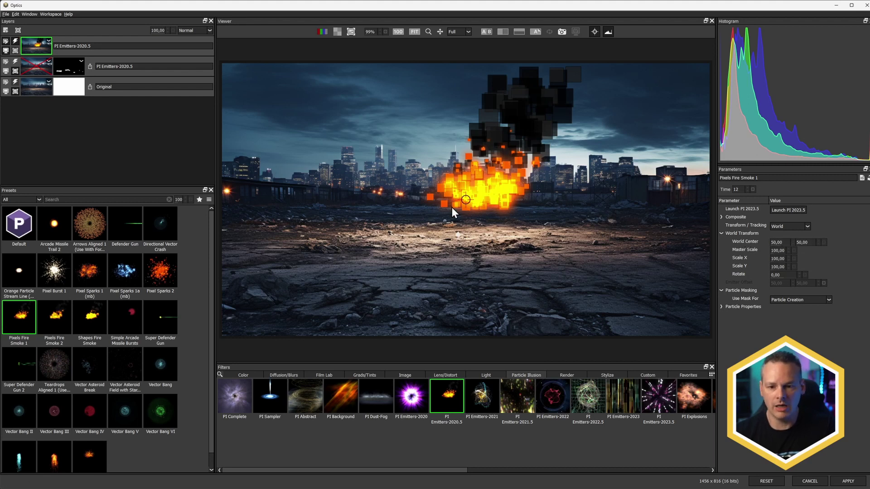
pyautogui.click(17, 30)
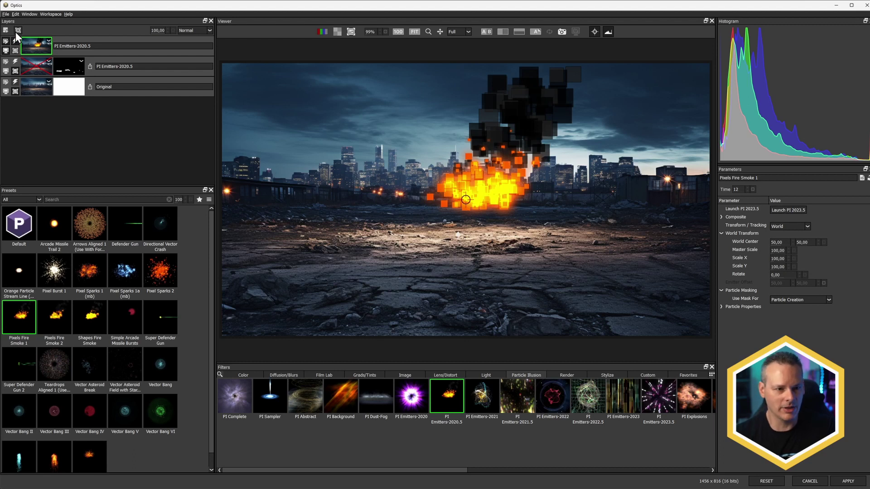
pyautogui.click(37, 88)
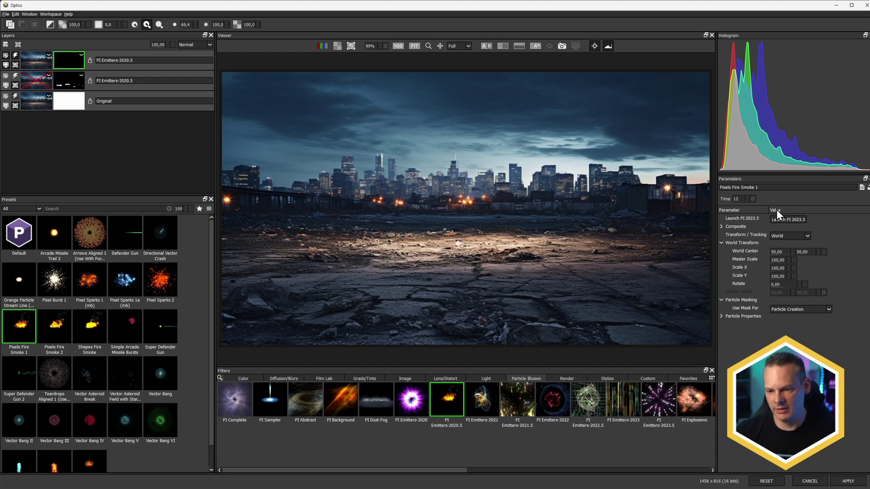
# Open the new emitter in the Particle Illusion editor, widen it to the full image width, and apply the edit
pyautogui.click(787, 220)
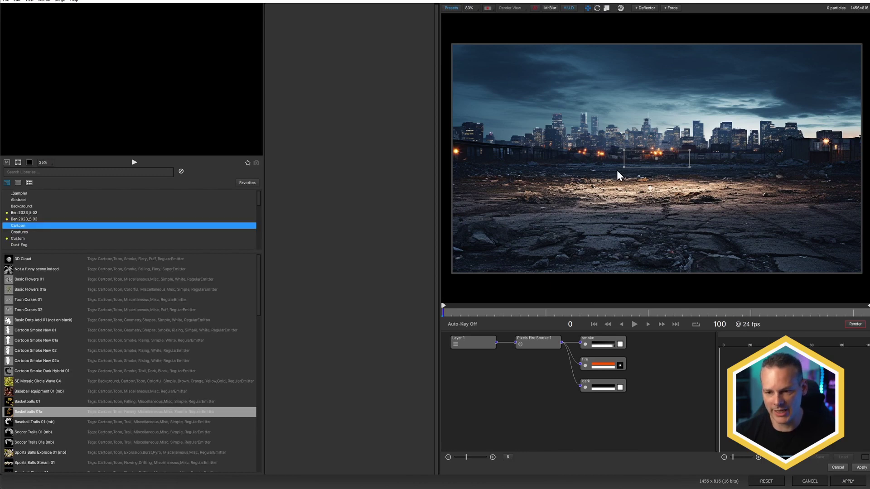
pyautogui.moveTo(592, 171); pyautogui.dragTo(450, 192)
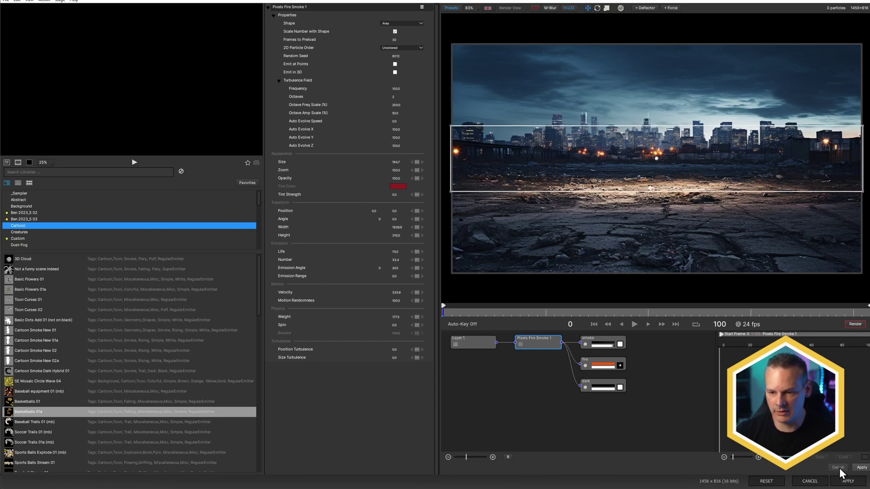
pyautogui.click(862, 468)
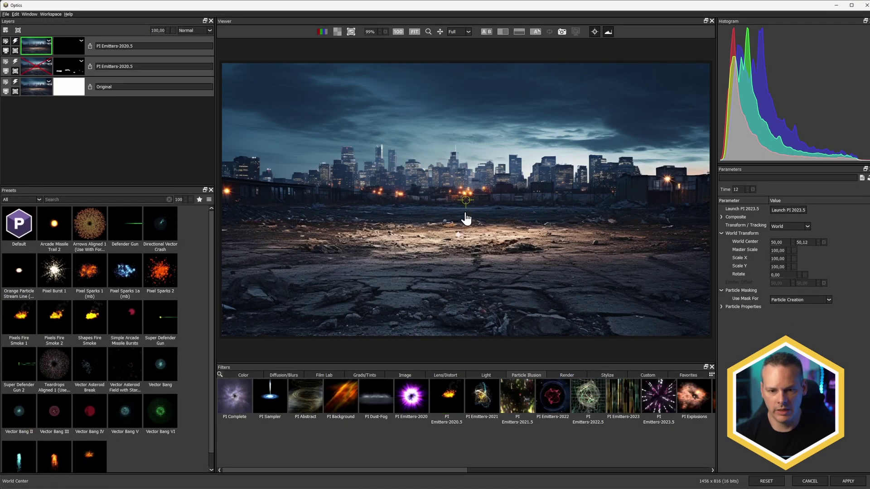
# Move the fire's World Center down to 48.61, 73.41, disabling the layer mask to judge the position and re-enabling it
pyautogui.moveTo(466, 219); pyautogui.dragTo(464, 277)
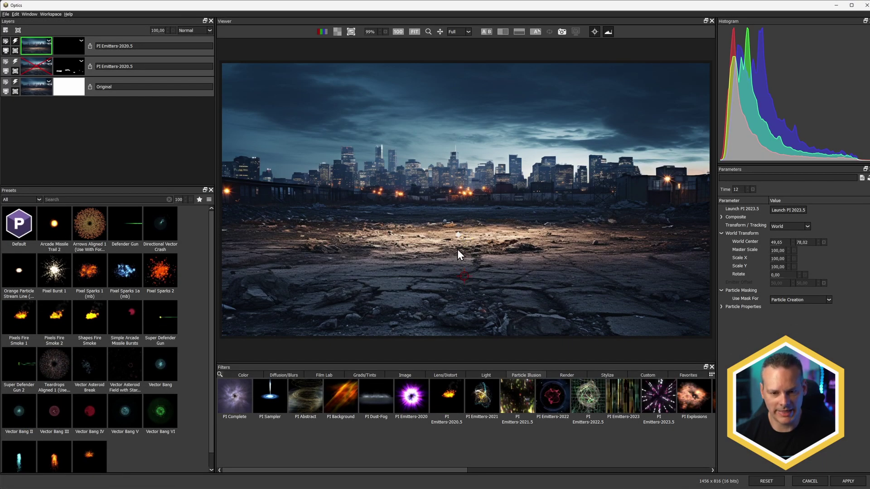
pyautogui.click(74, 43)
pyautogui.click(82, 55)
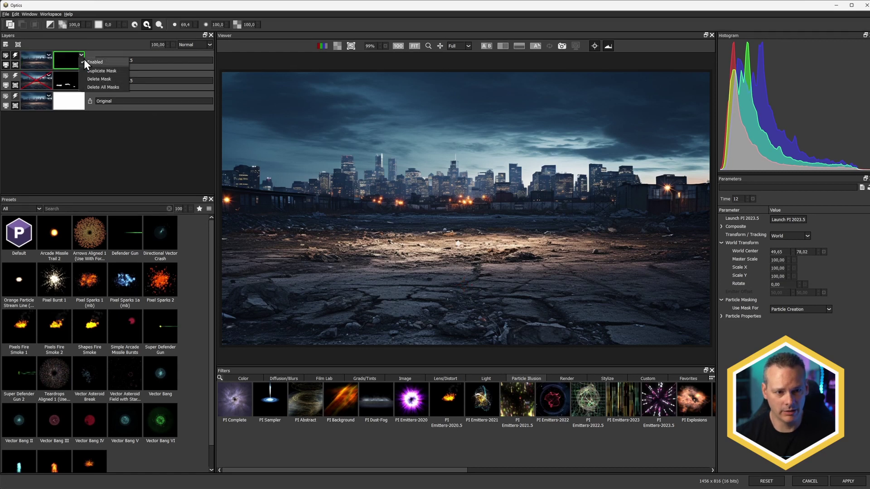
pyautogui.click(96, 66)
pyautogui.click(34, 61)
pyautogui.moveTo(464, 276)
pyautogui.mouseDown()
pyautogui.moveTo(462, 230)
pyautogui.moveTo(460, 263)
pyautogui.mouseUp()
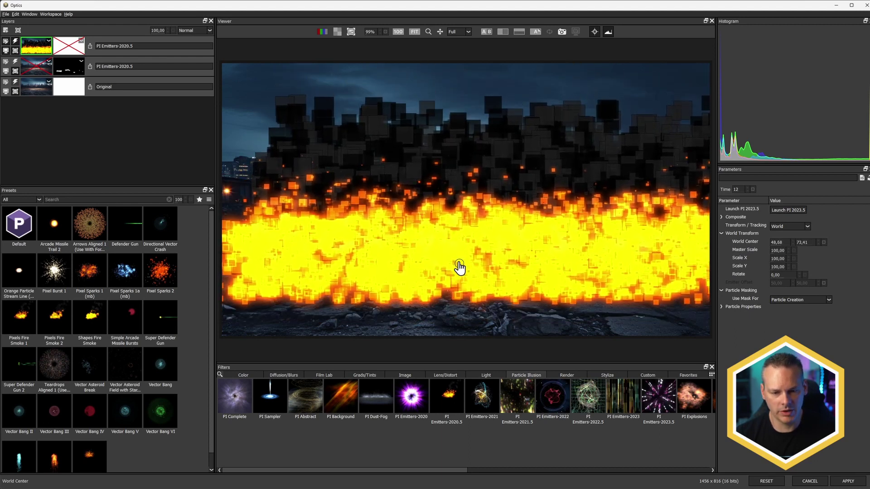
pyautogui.click(75, 50)
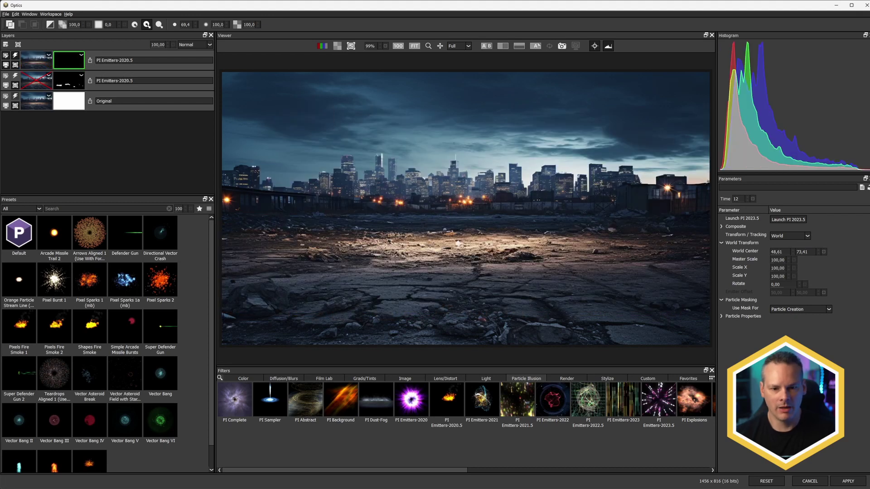
# Paint several fire strokes across the wasteland ground on the mask, resetting the World Center to 50, 50 along the way
pyautogui.moveTo(278, 247)
pyautogui.mouseDown()
pyautogui.moveTo(265, 247)
pyautogui.moveTo(328, 249)
pyautogui.mouseUp()
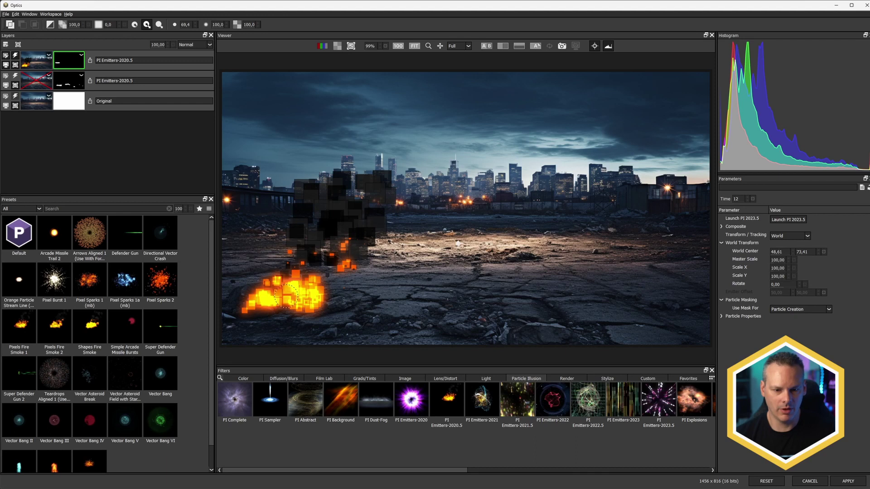
pyautogui.moveTo(441, 230)
pyautogui.mouseDown()
pyautogui.moveTo(422, 232)
pyautogui.moveTo(483, 248)
pyautogui.mouseUp()
pyautogui.moveTo(580, 301); pyautogui.dragTo(644, 300)
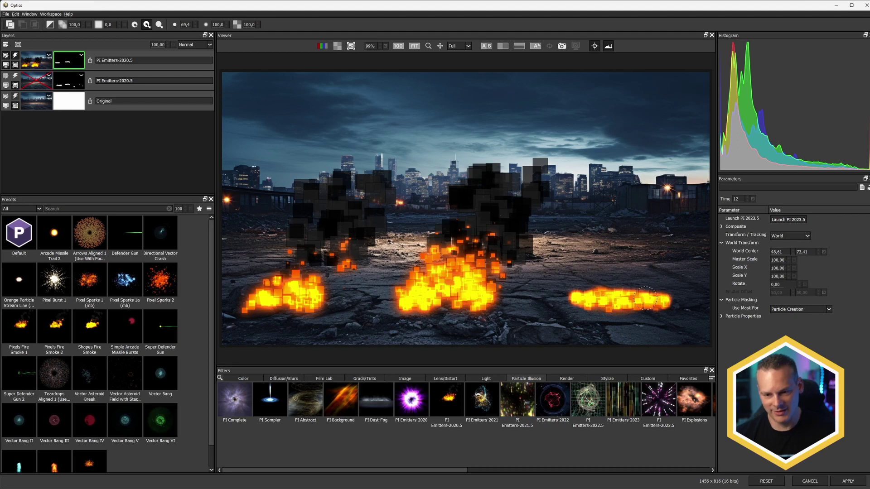
pyautogui.hotkey('ctrl', 'z')
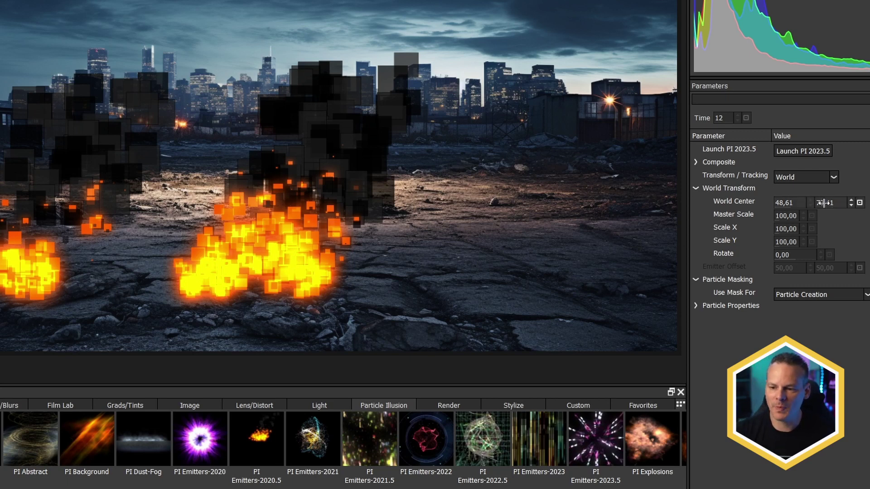
pyautogui.click(860, 203)
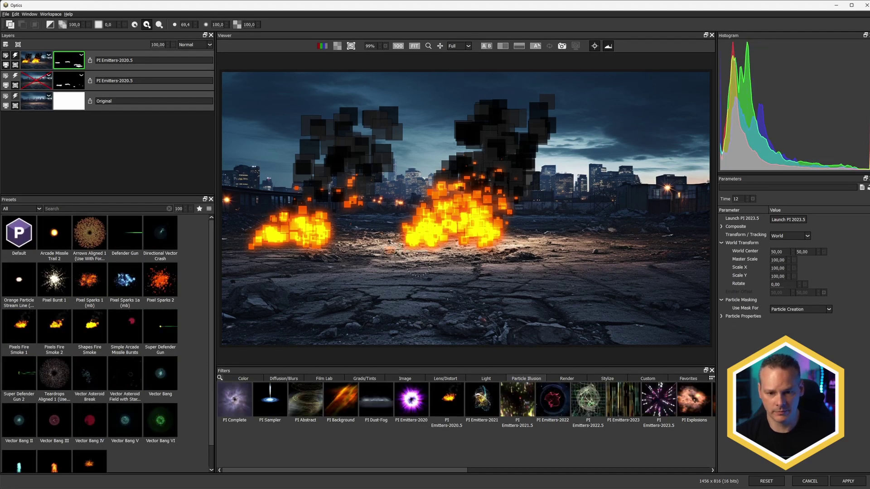
pyautogui.moveTo(457, 247); pyautogui.dragTo(592, 245)
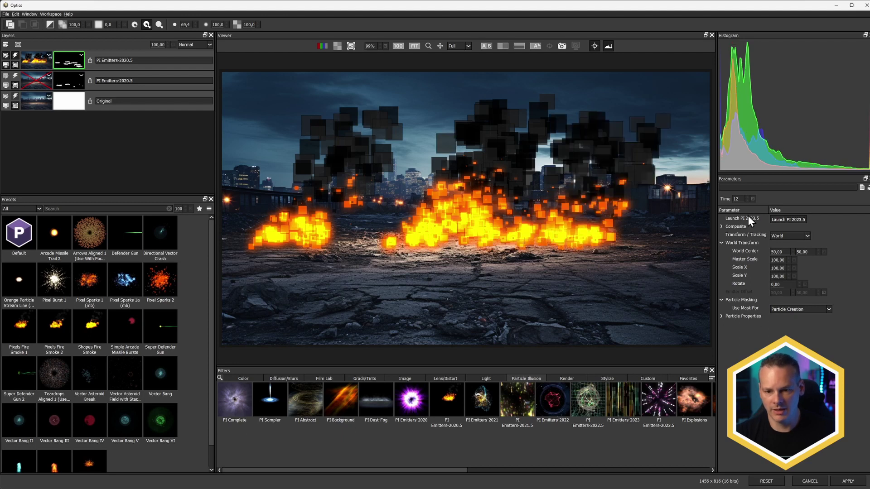
# Reopen the emitter in the Particle Illusion editor, enlarge its area vertically to cover the whole image, and apply the edit
pyautogui.click(792, 220)
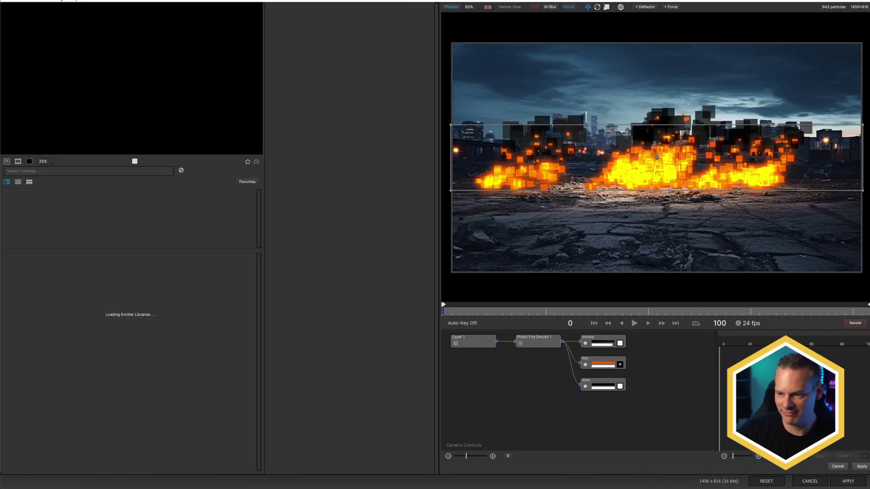
pyautogui.moveTo(863, 191); pyautogui.dragTo(861, 275)
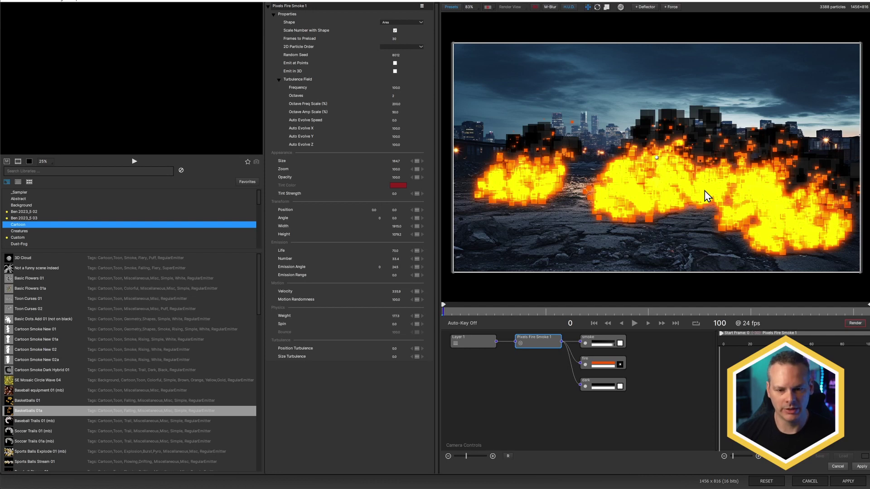
pyautogui.click(863, 469)
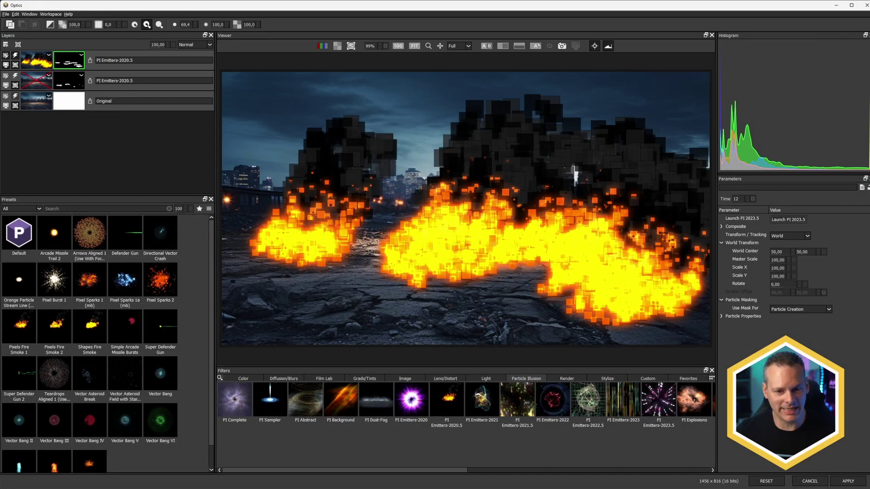
# Add a new layer above the hidden fire layers and give it the PI Emitters-2023 filter with the Happy Dot Background preset
pyautogui.click(7, 45)
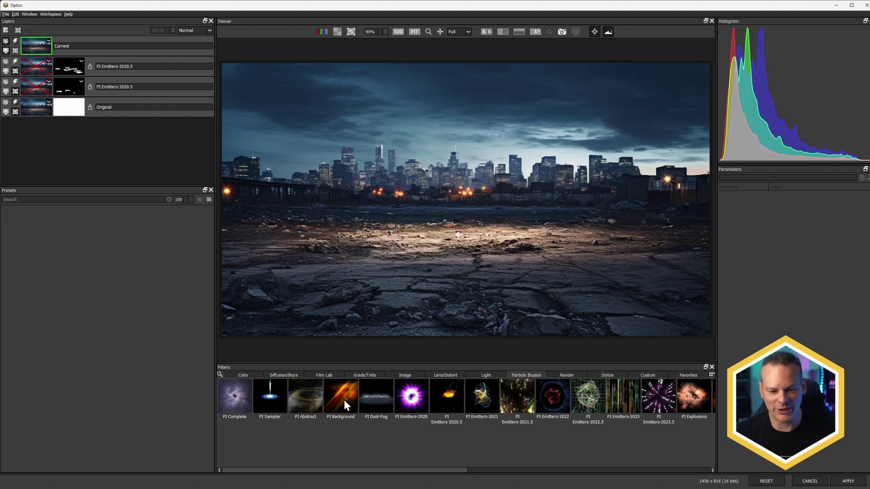
pyautogui.click(582, 471)
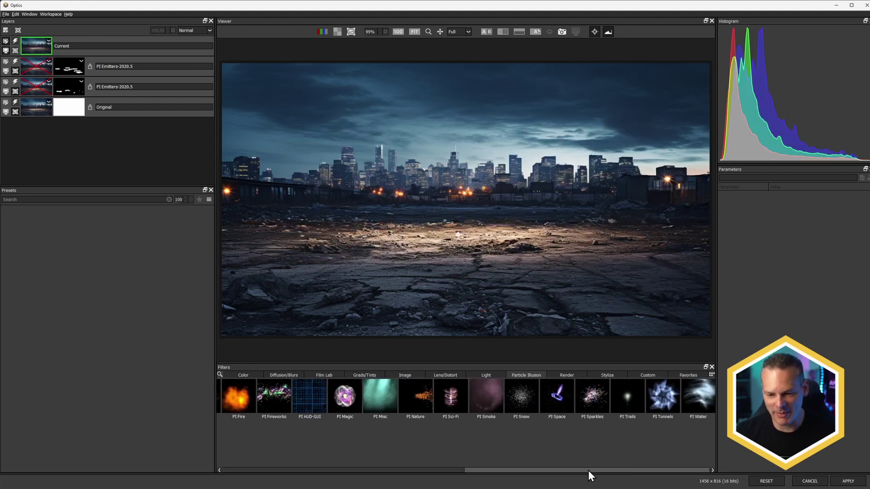
pyautogui.moveTo(600, 471); pyautogui.dragTo(474, 470)
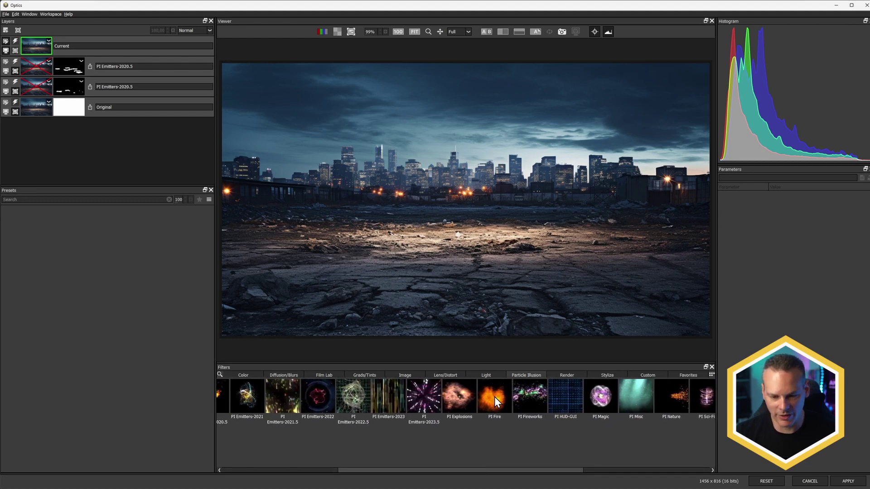
pyautogui.click(397, 397)
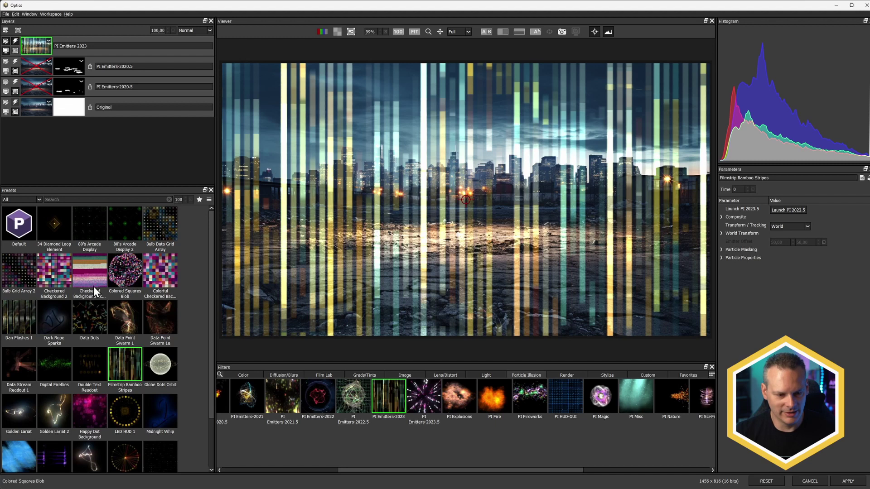
pyautogui.click(91, 408)
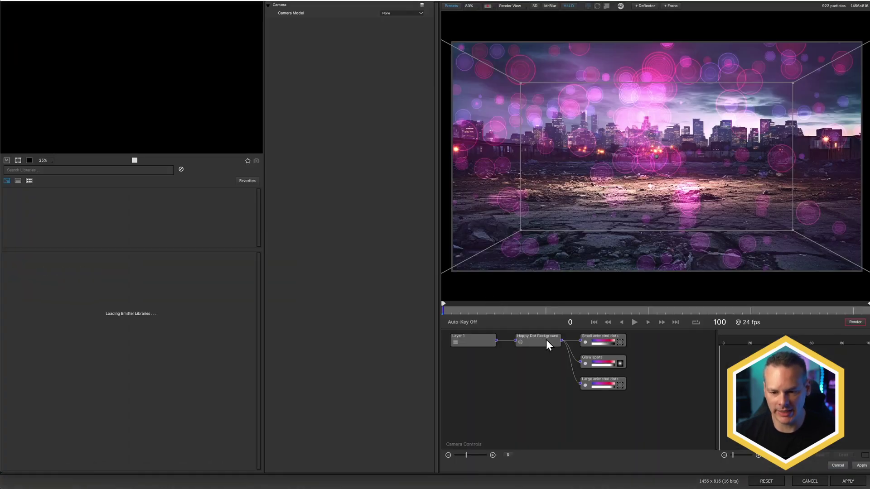
# Rotate the Happy Dot Background emitter around X, Y and Z in the Particle Illusion editor and apply the edit
pyautogui.click(541, 343)
pyautogui.moveTo(394, 241); pyautogui.dragTo(408, 243)
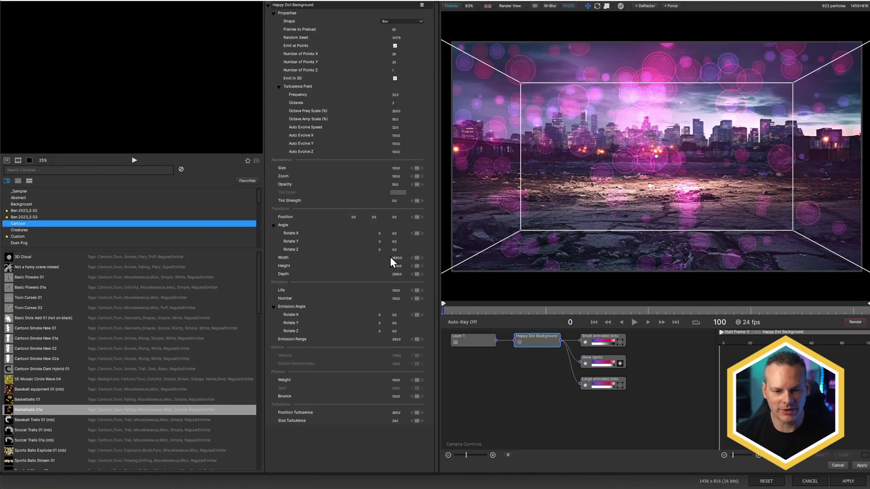
pyautogui.moveTo(277, 372); pyautogui.dragTo(271, 353)
pyautogui.moveTo(254, 382); pyautogui.dragTo(288, 387)
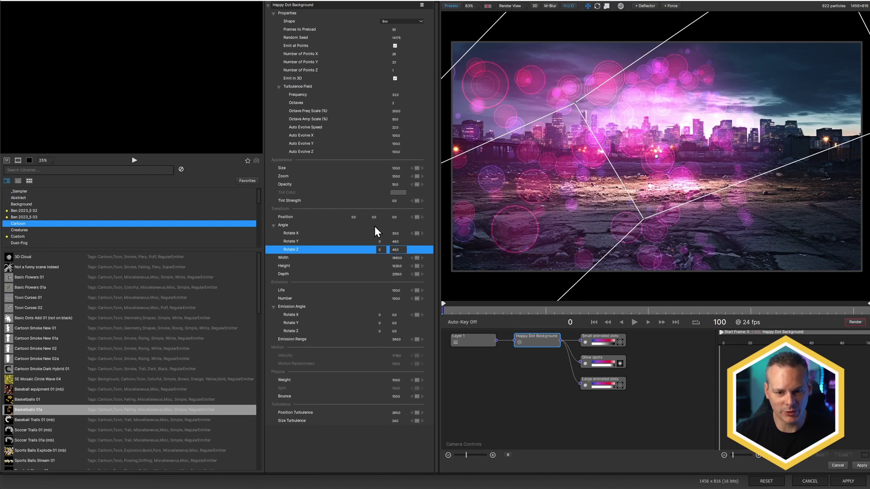
pyautogui.click(862, 466)
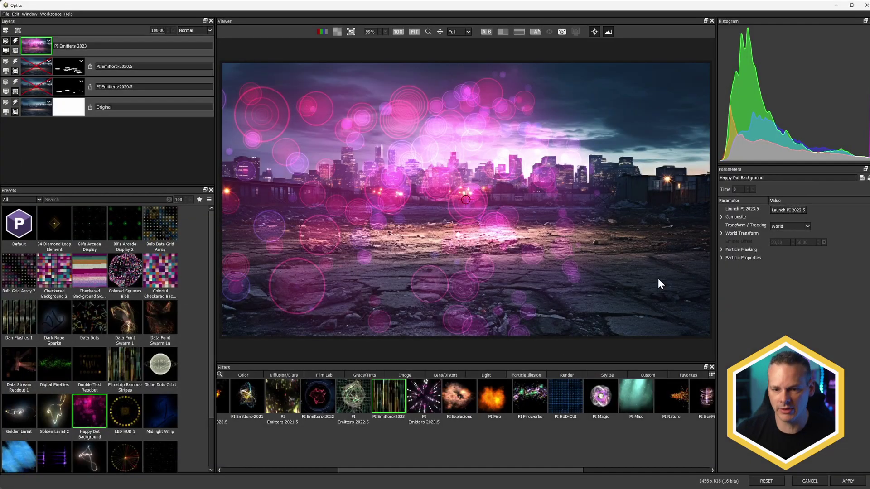
# Set the dots layer's Particle Masking to use the mask for Particle Creation and add a Paint mask
pyautogui.click(721, 250)
pyautogui.click(780, 260)
pyautogui.click(789, 272)
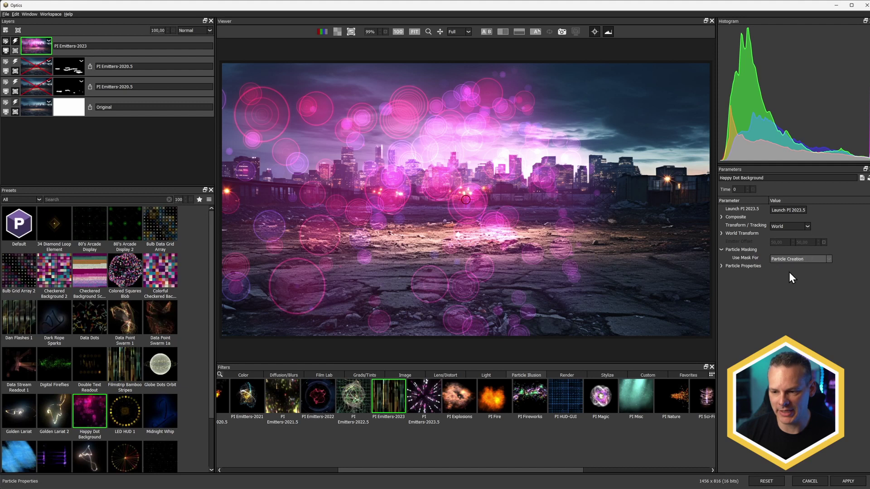
pyautogui.click(18, 30)
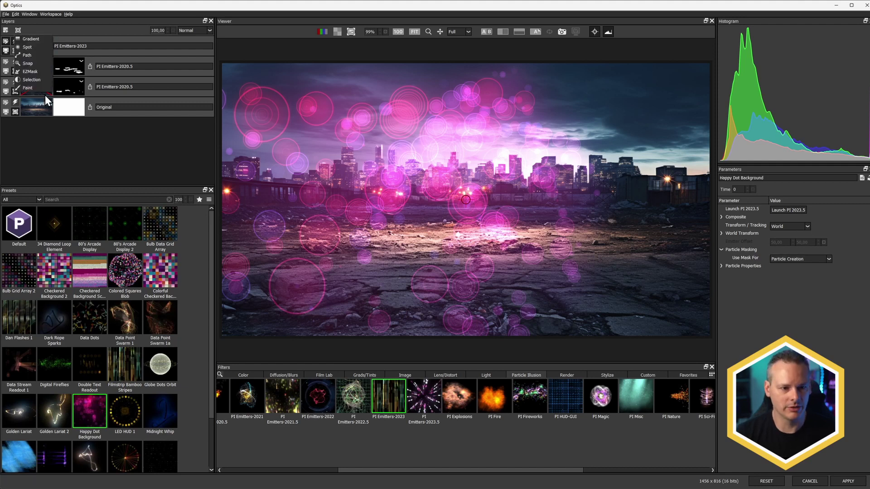
pyautogui.click(39, 87)
# Paint several separate mask patches across the sky and the wasteland ground where dots should be created
pyautogui.moveTo(342, 152)
pyautogui.mouseDown()
pyautogui.moveTo(283, 179)
pyautogui.moveTo(342, 152)
pyautogui.mouseUp()
pyautogui.moveTo(568, 145)
pyautogui.mouseDown()
pyautogui.moveTo(535, 140)
pyautogui.moveTo(555, 160)
pyautogui.mouseUp()
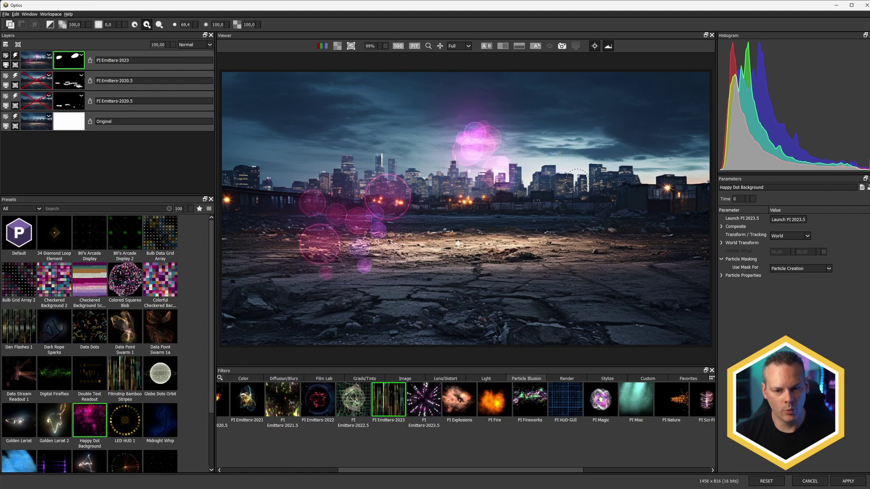
pyautogui.moveTo(584, 279)
pyautogui.mouseDown()
pyautogui.moveTo(587, 255)
pyautogui.moveTo(602, 260)
pyautogui.moveTo(546, 279)
pyautogui.mouseUp()
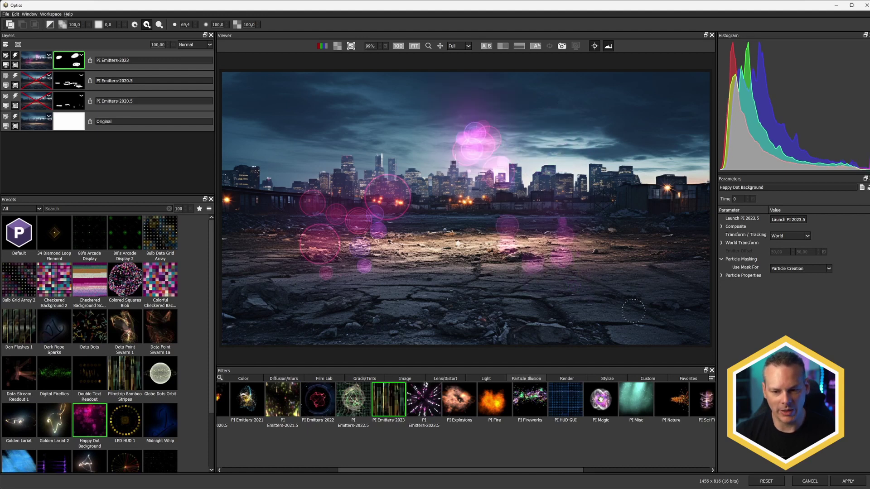
pyautogui.moveTo(432, 259)
pyautogui.mouseDown()
pyautogui.moveTo(455, 263)
pyautogui.moveTo(426, 277)
pyautogui.mouseUp()
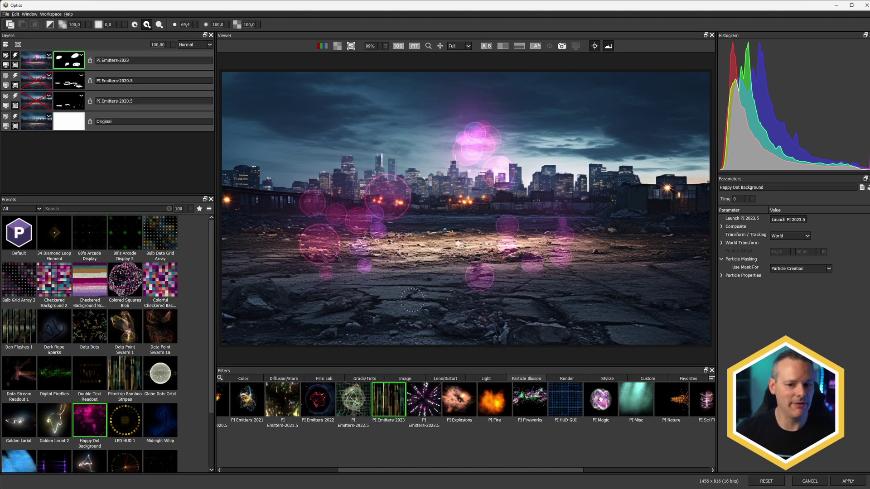
pyautogui.moveTo(285, 123)
pyautogui.mouseDown()
pyautogui.moveTo(288, 141)
pyautogui.moveTo(260, 159)
pyautogui.mouseUp()
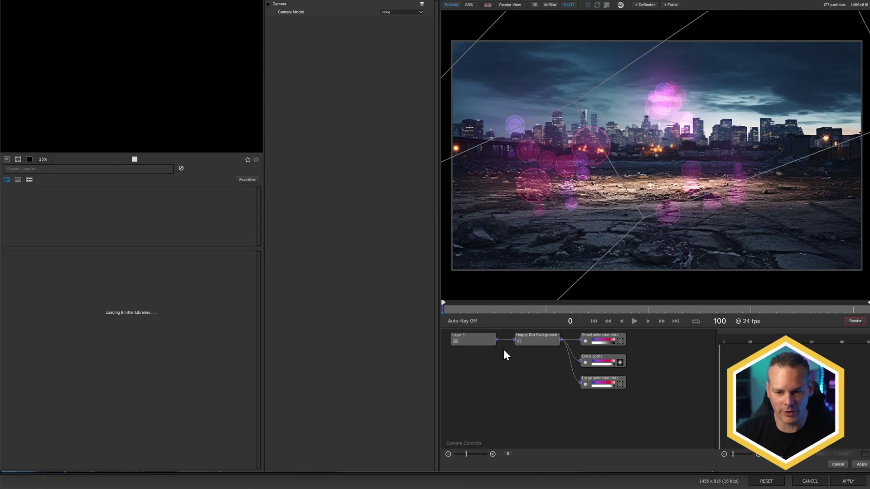
# Reopen the dots emitter in the Particle Illusion editor, reset its X, Y and Z rotation to 0, and apply the edit
pyautogui.click(529, 339)
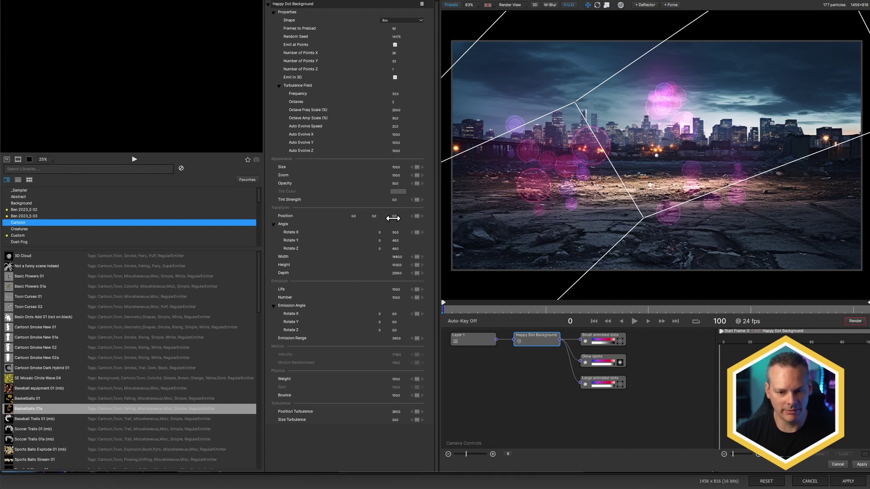
pyautogui.moveTo(395, 233); pyautogui.dragTo(404, 244)
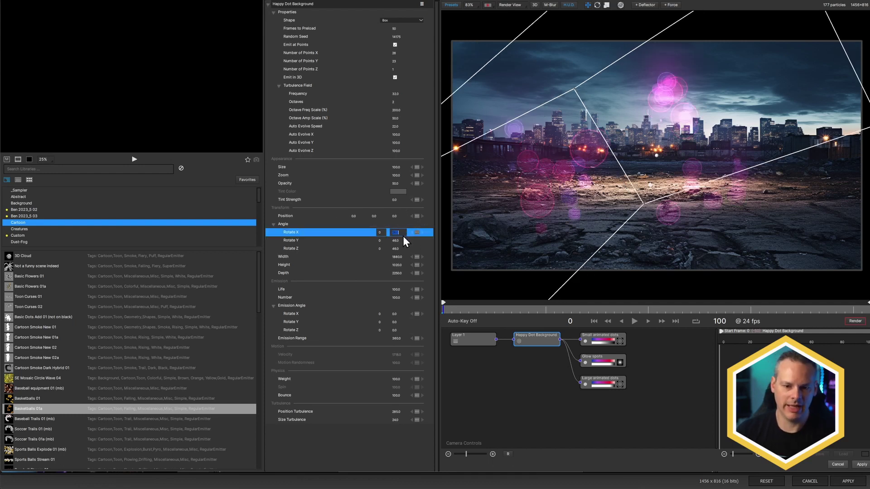
pyautogui.press('Tab')
pyautogui.press('Tab')
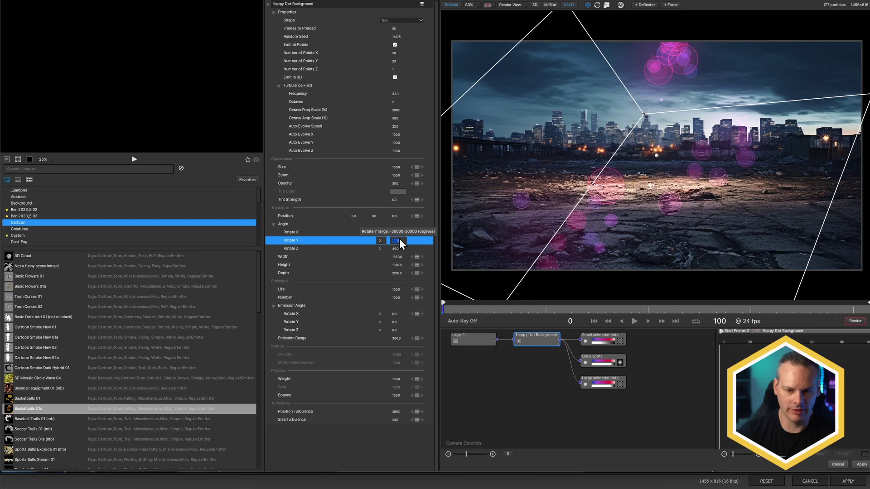
pyautogui.write('0')
pyautogui.press('Tab')
pyautogui.write('0')
pyautogui.press('Return')
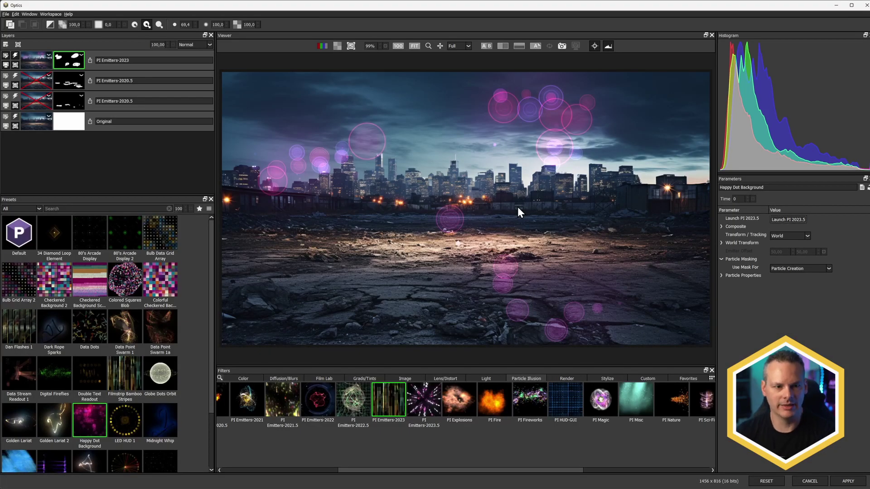
# Toggle the mask display repeatedly to compare the painted areas with where the dots are created
pyautogui.press('m')
pyautogui.press('m')
pyautogui.press('m')
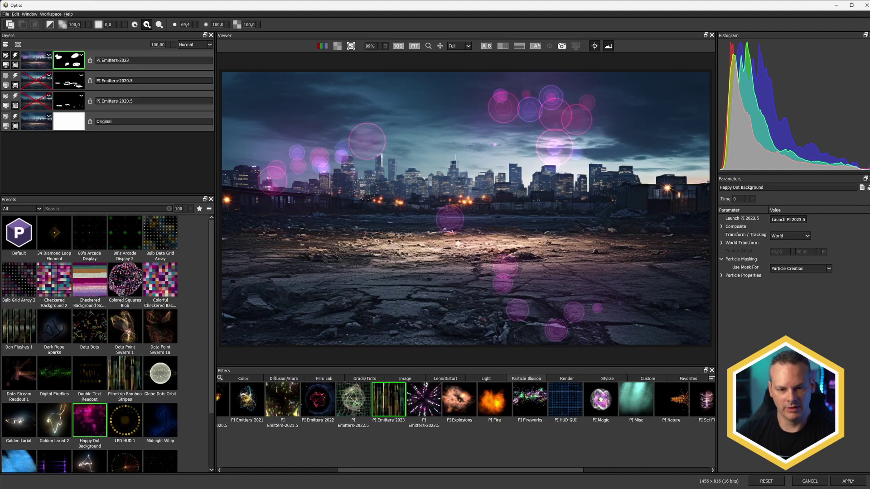
pyautogui.press('m')
pyautogui.press('m')
pyautogui.press('m')
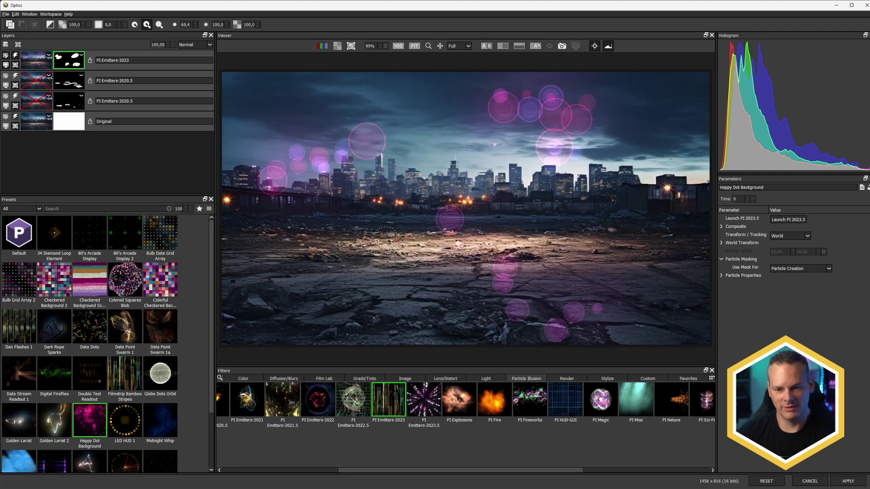